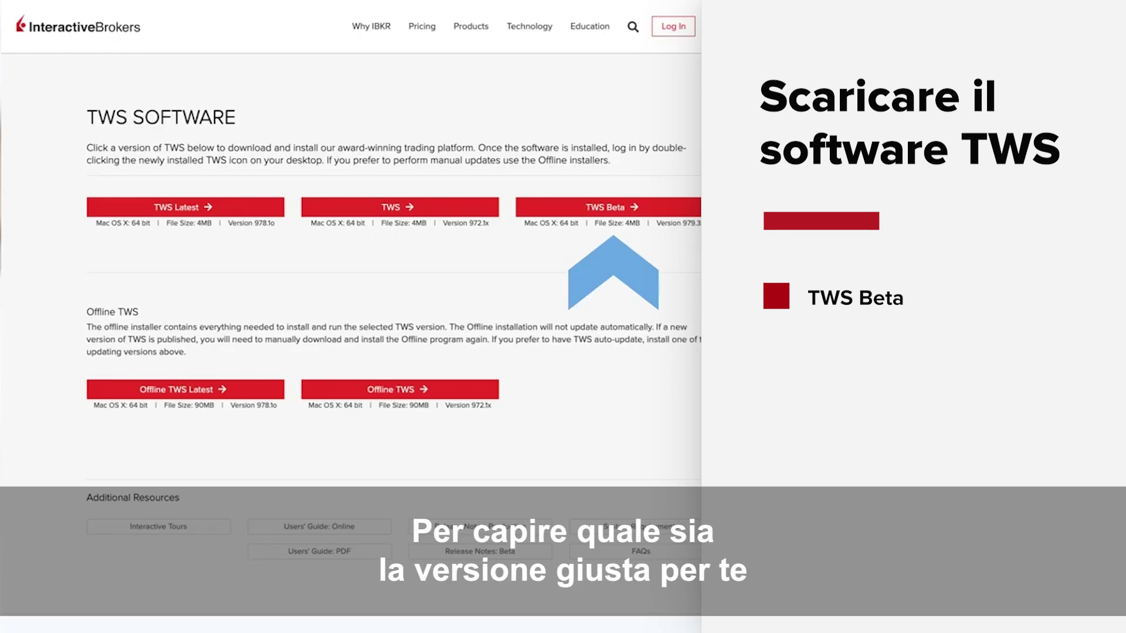
Read the descriptions of the TWS Latest, TWS and TWS Beta versions and download TWS Latest
mouse_move(223, 214)
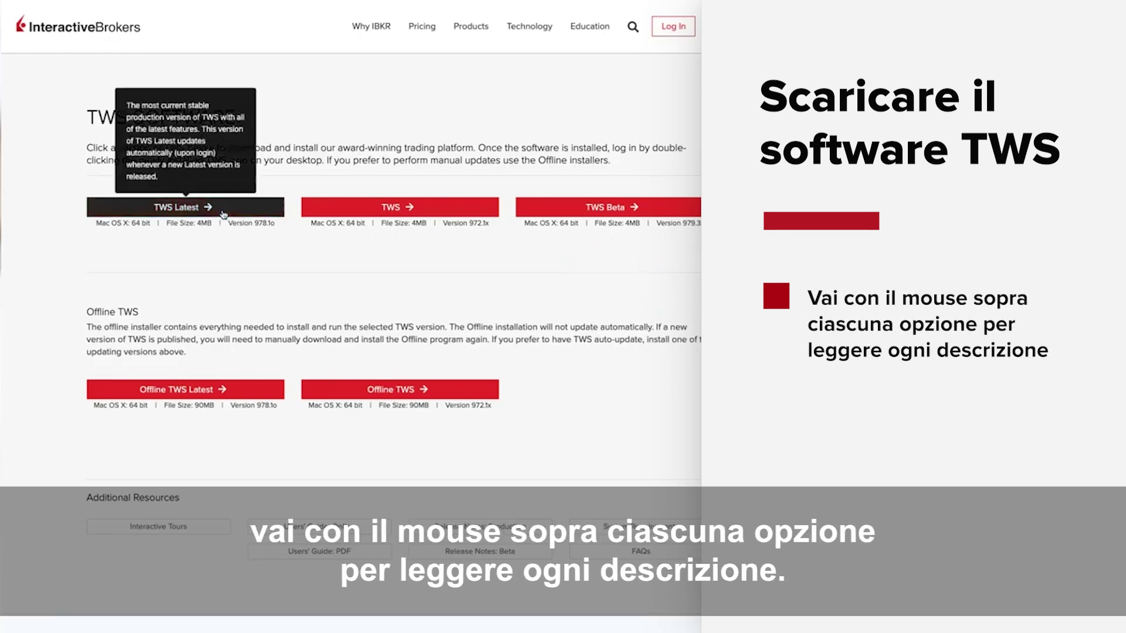
mouse_move(353, 210)
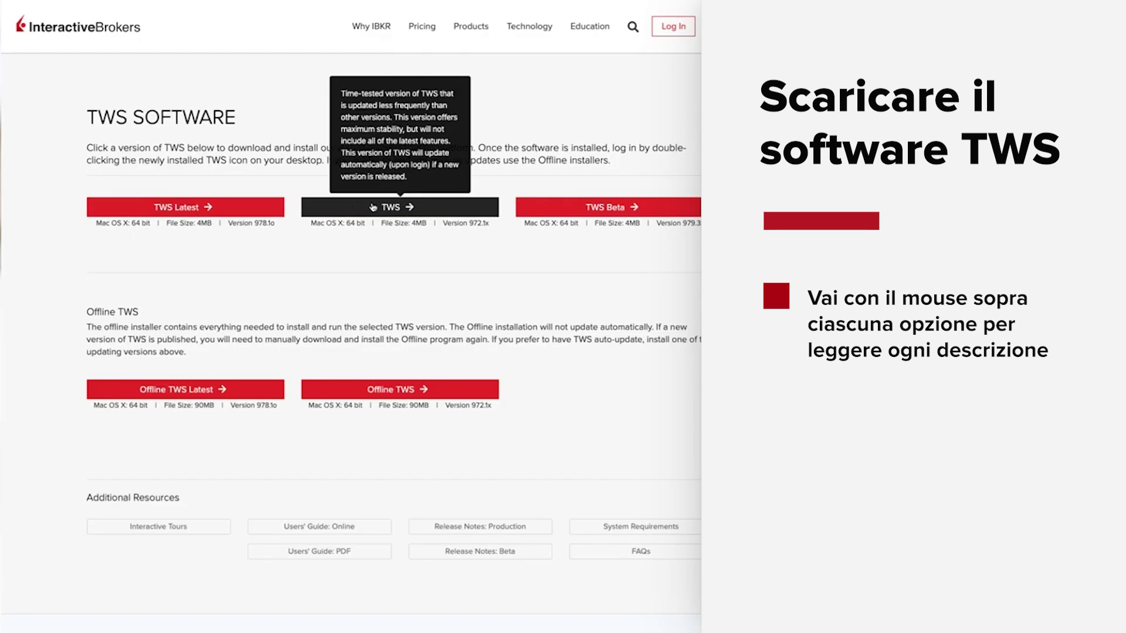
mouse_move(564, 206)
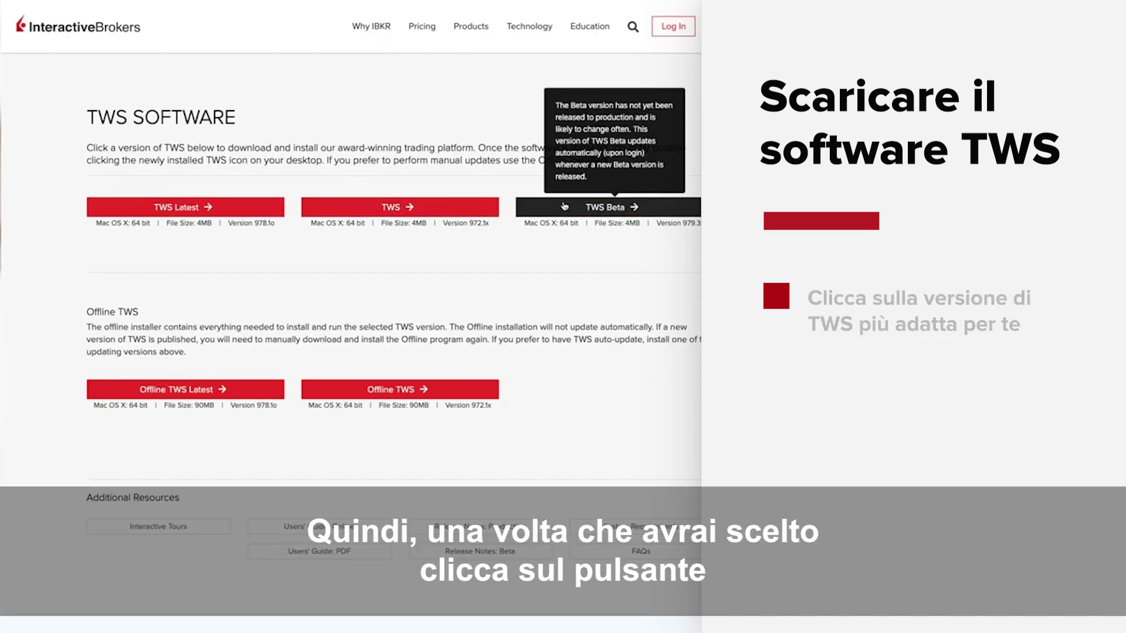
left_click(186, 207)
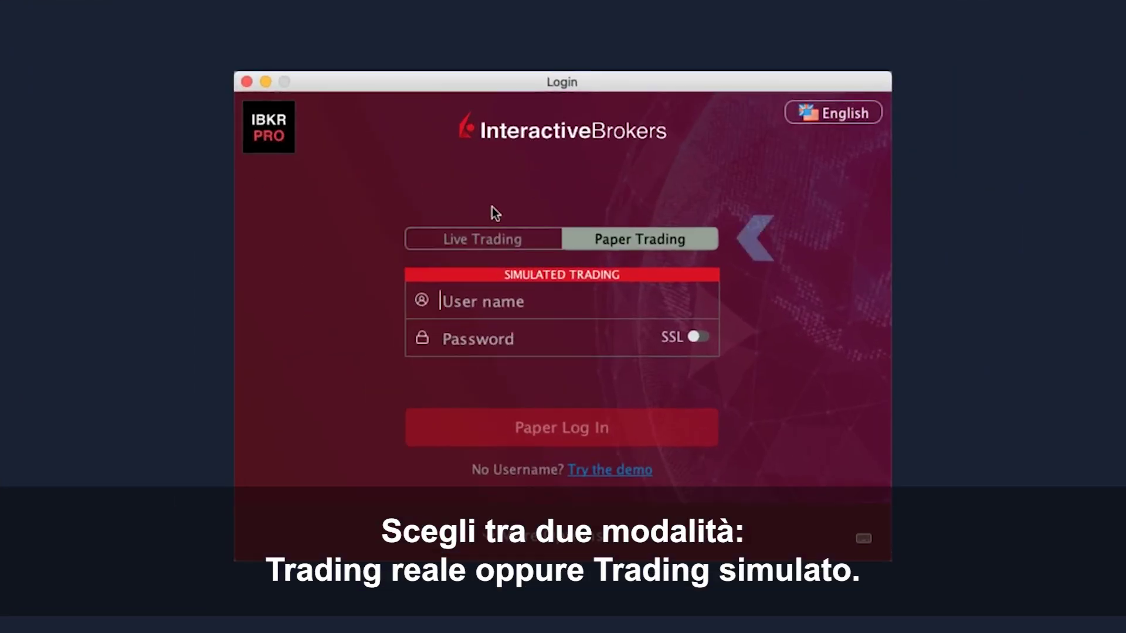
Switch the login mode to Live Trading and back to Paper Trading
left_click(506, 237)
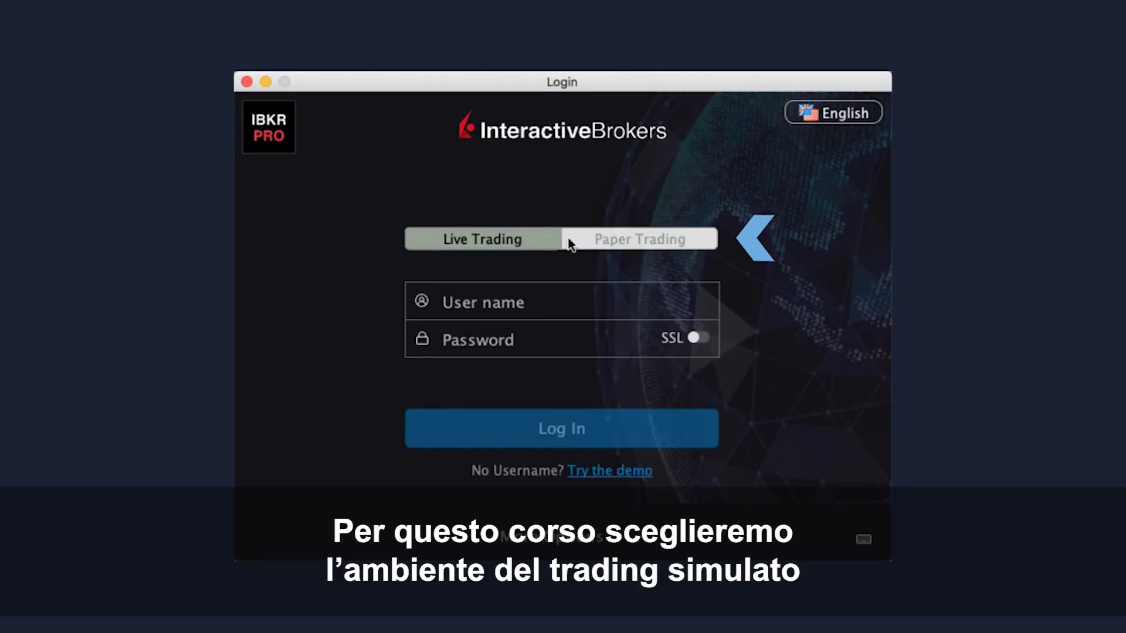
left_click(572, 240)
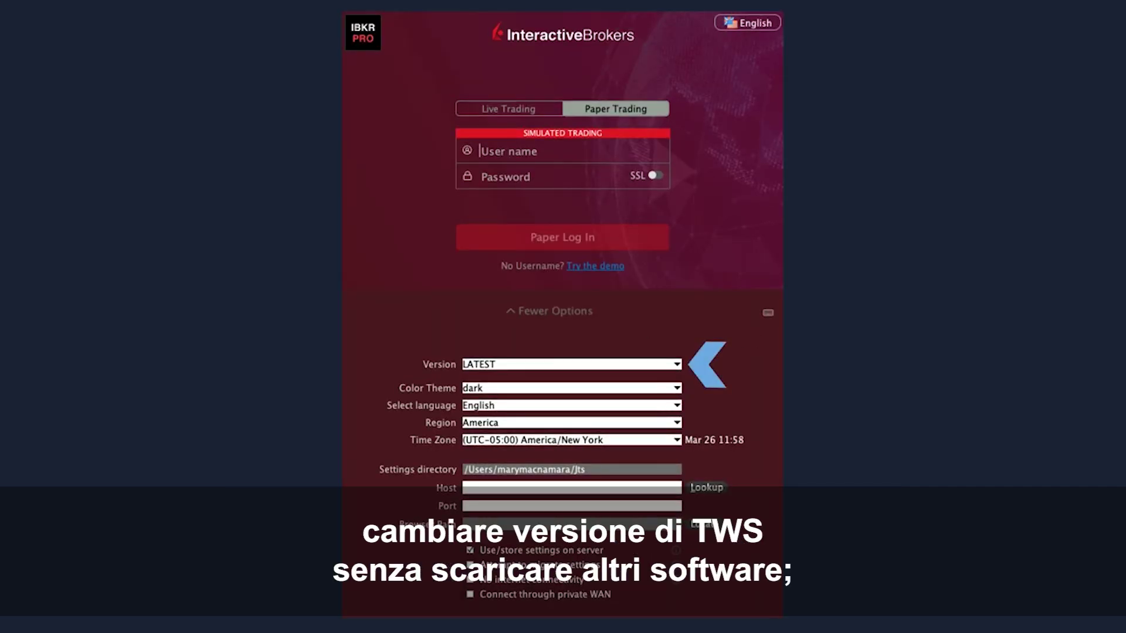
Examine the version, color theme, language, region and time zone choices among the extra login options
left_click(678, 365)
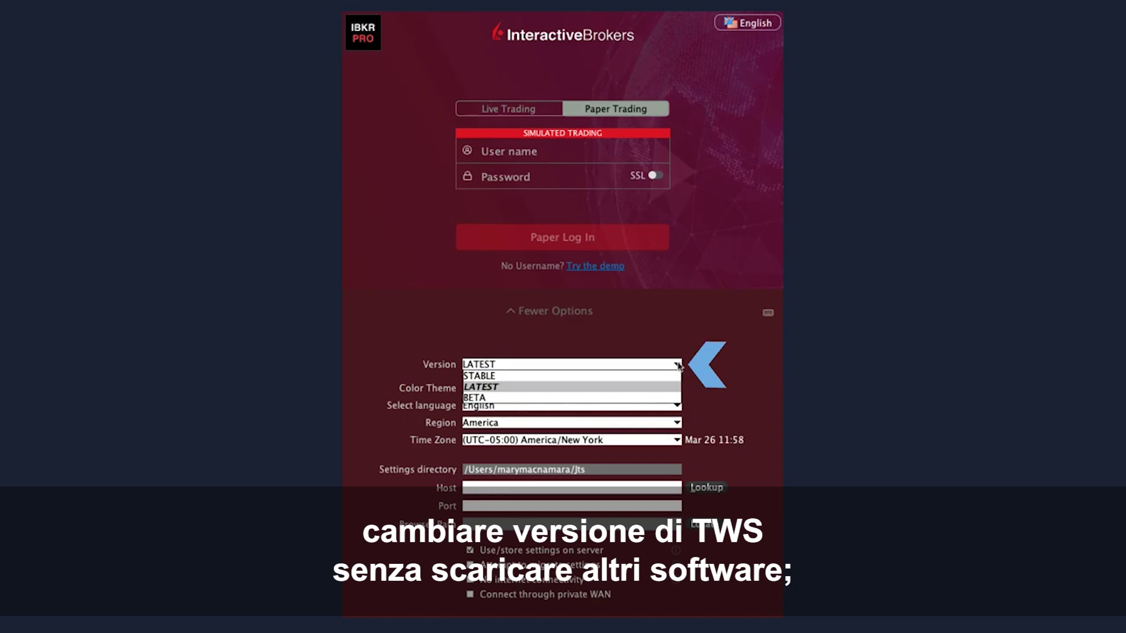
left_click(677, 364)
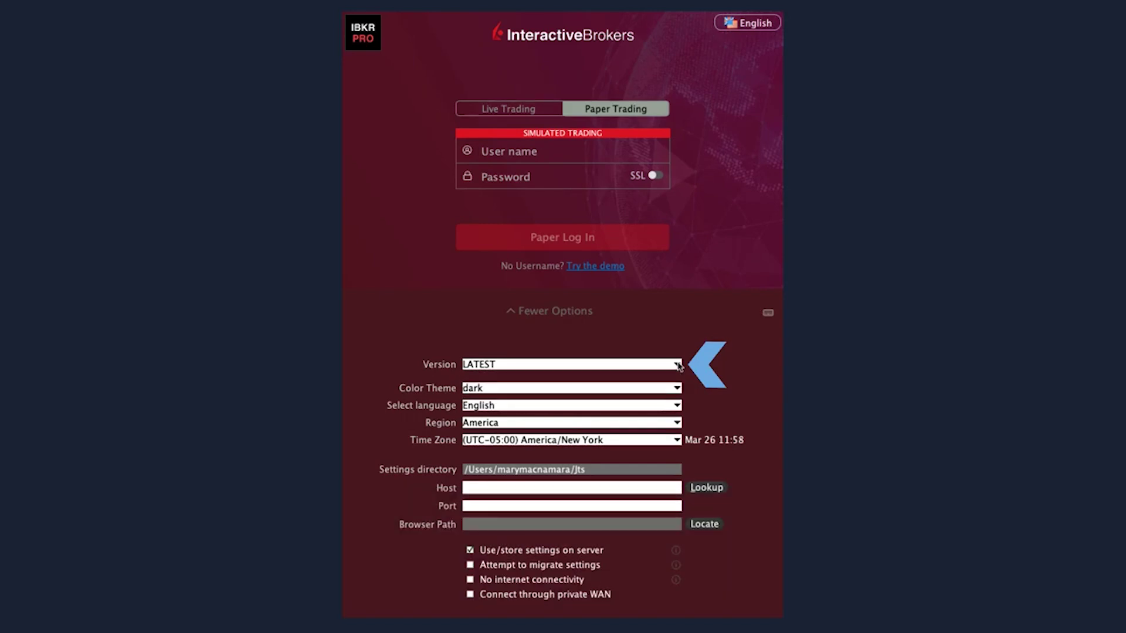
left_click(678, 389)
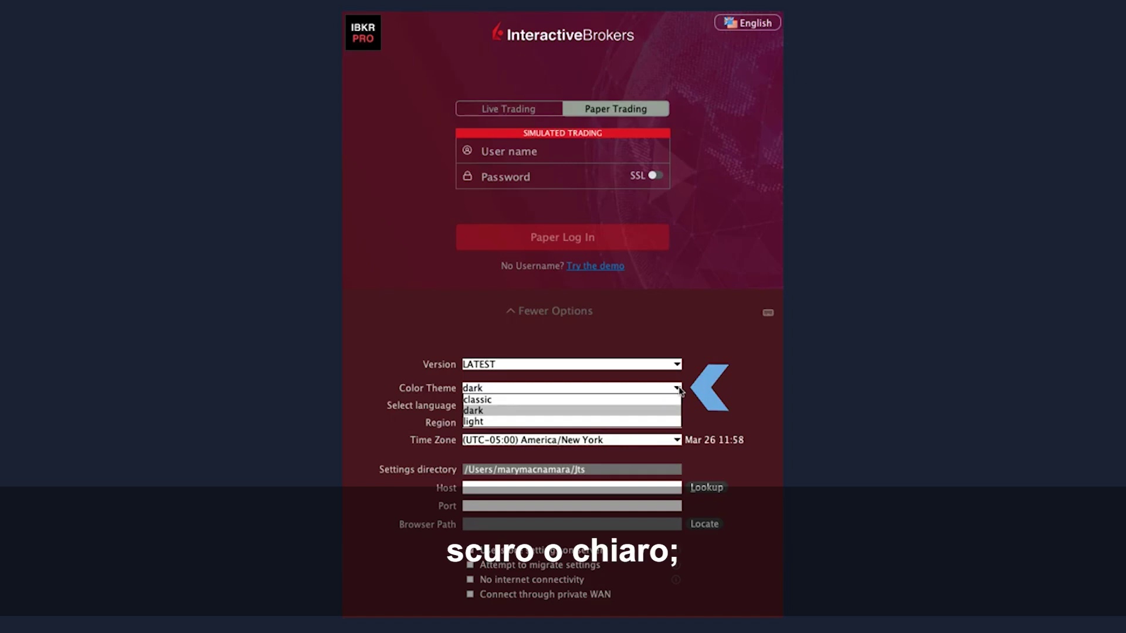
left_click(679, 388)
left_click(677, 405)
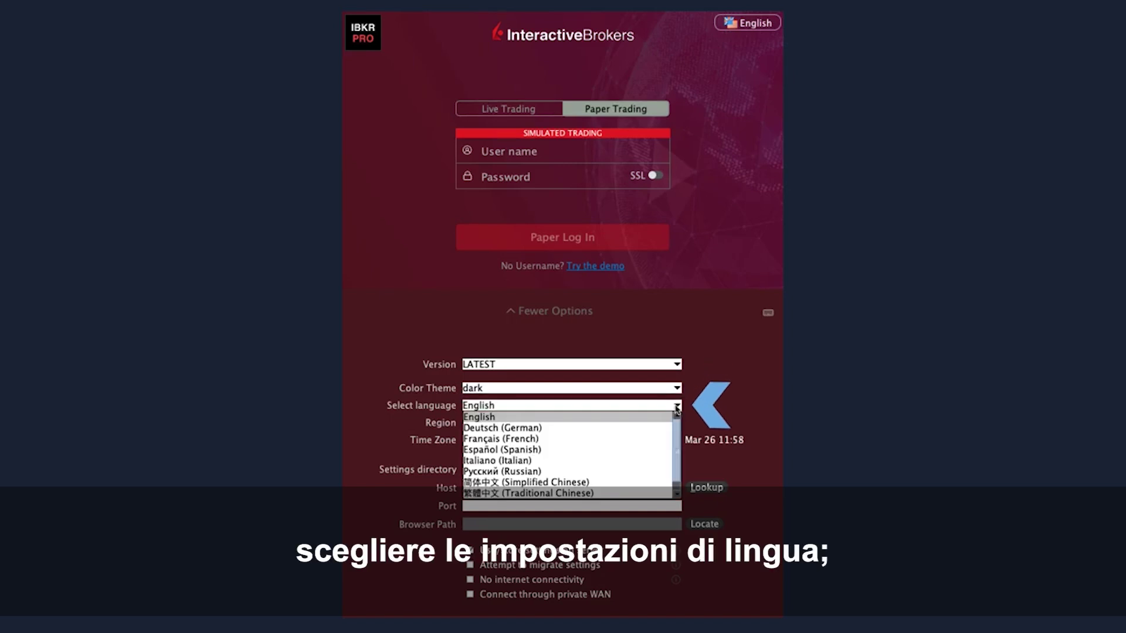
left_click(677, 423)
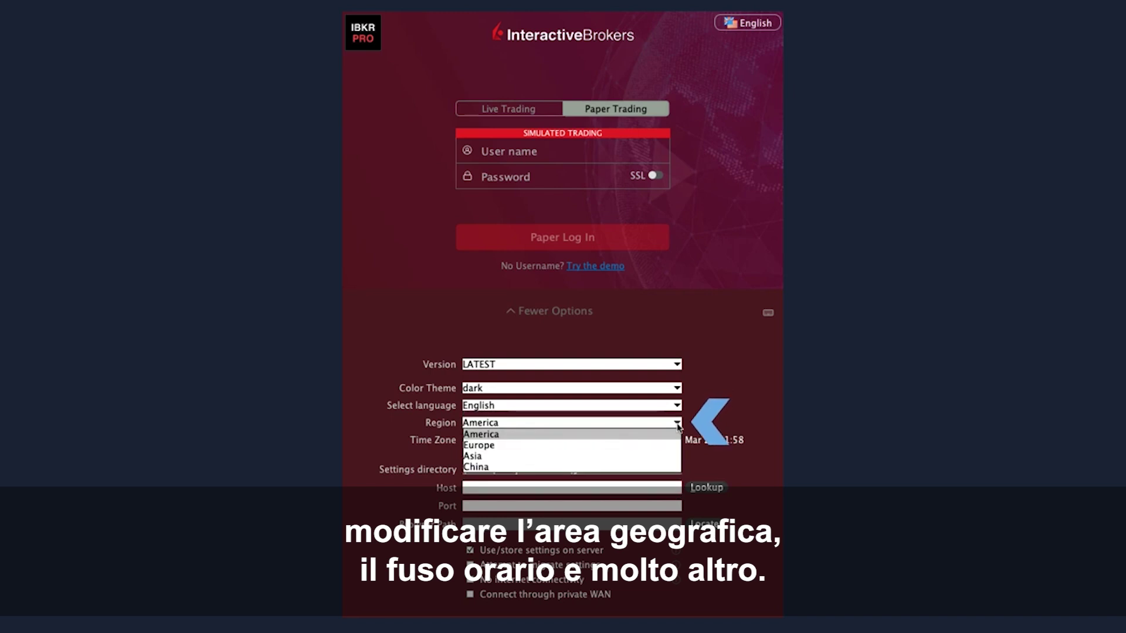
left_click(678, 440)
left_click(677, 441)
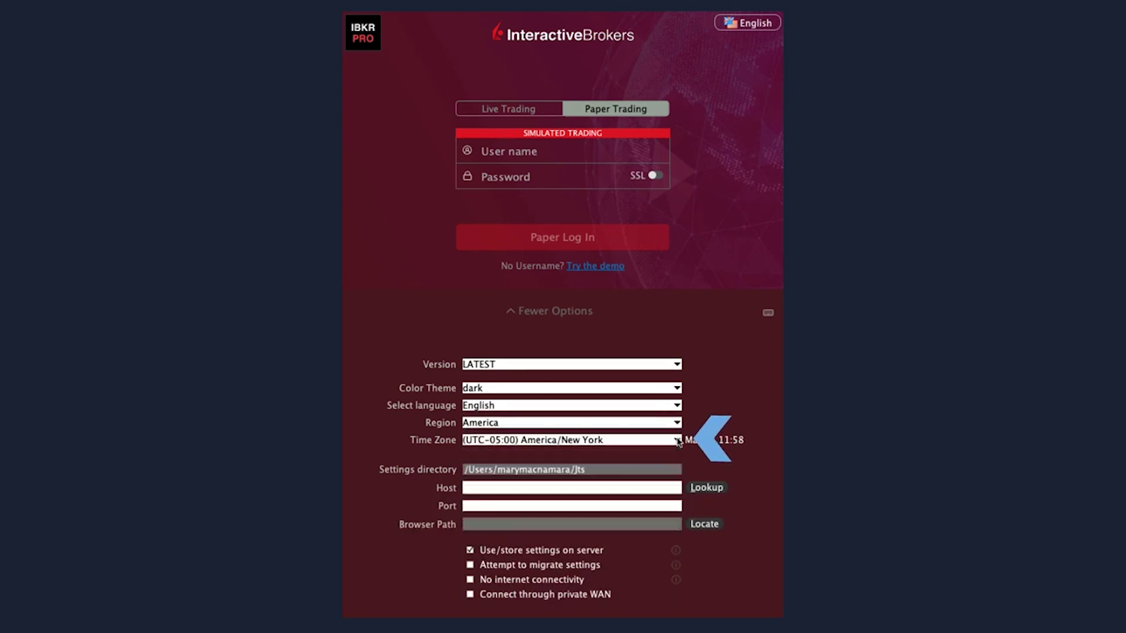
mouse_move(675, 551)
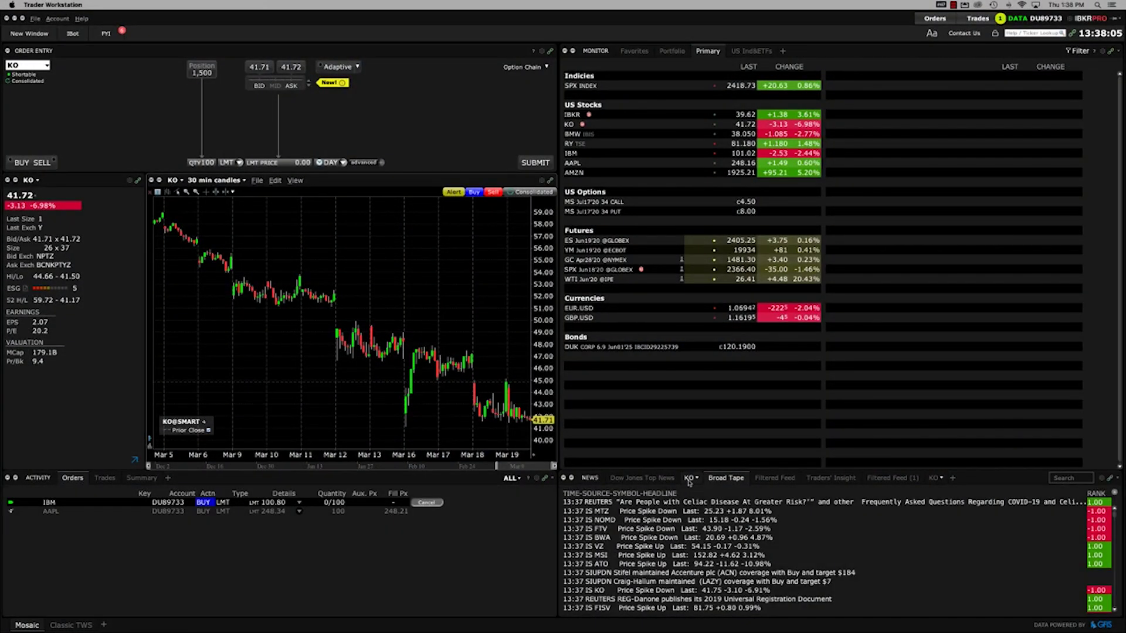
Show the KO news feed and toggle the KO order entry between buy and sell, leaving it on Buy
left_click(689, 479)
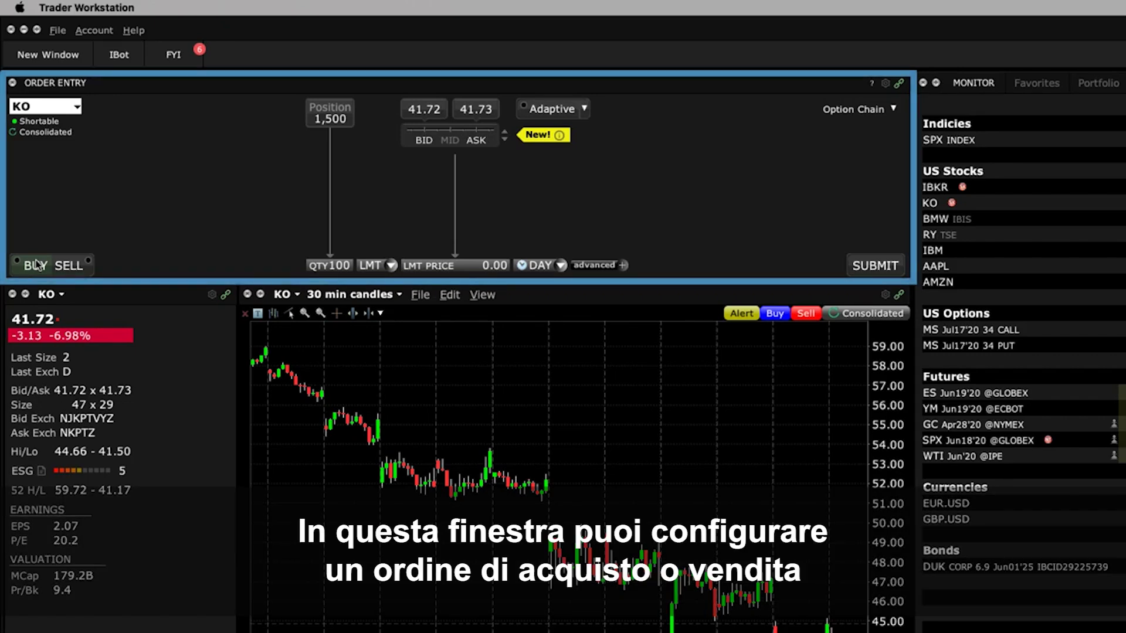
left_click(37, 265)
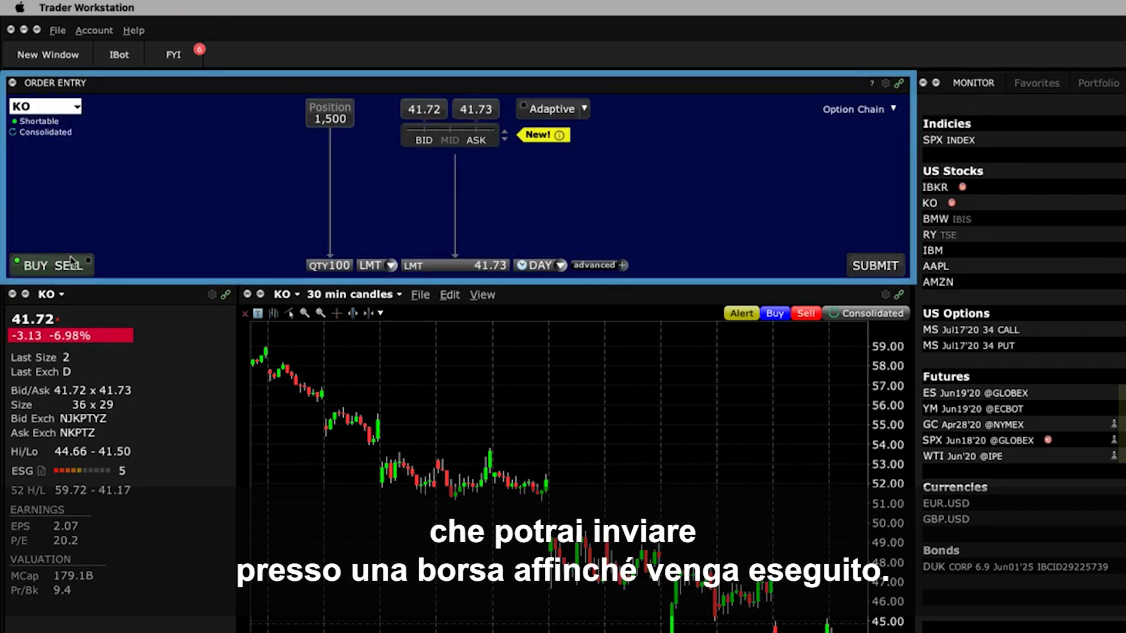
left_click(70, 262)
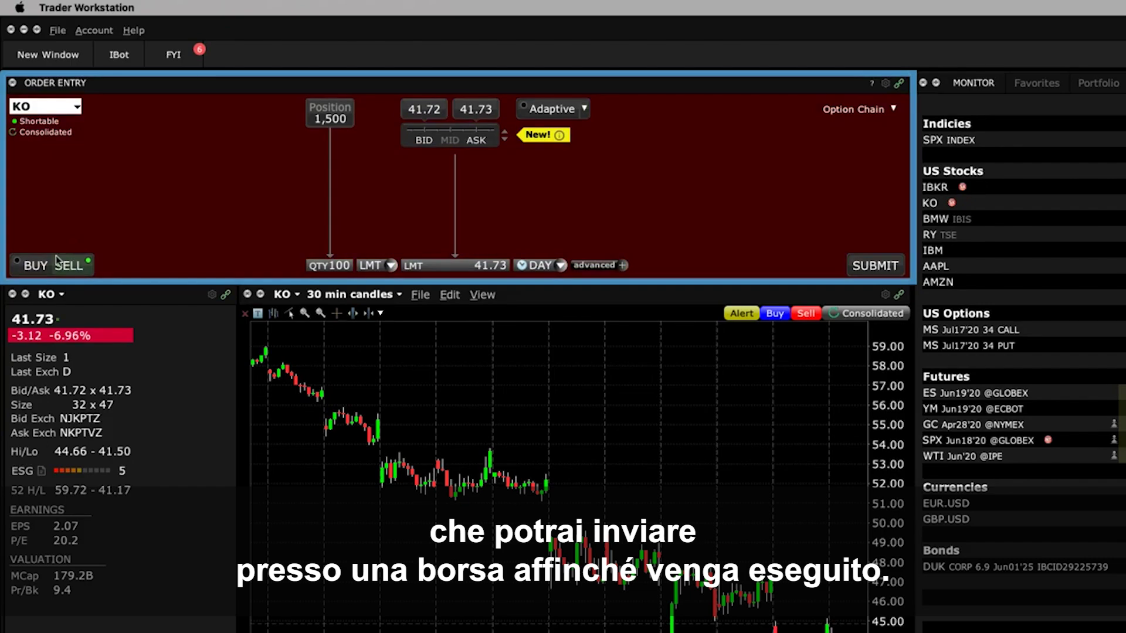
left_click(36, 265)
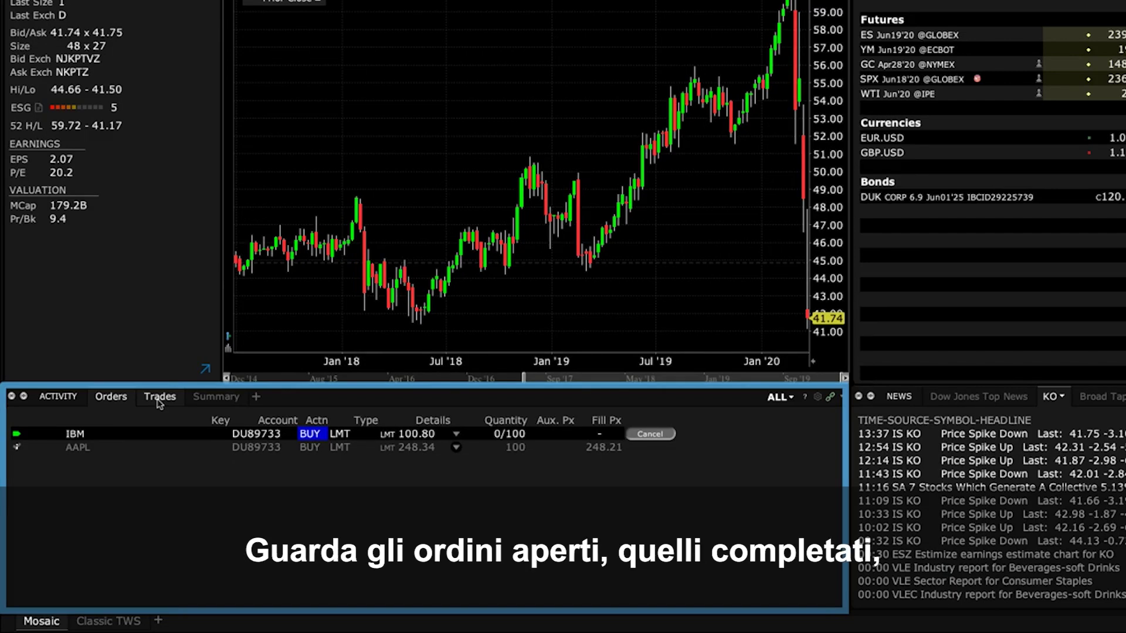
View the executed trades and the trade summary in the Activity window
left_click(158, 399)
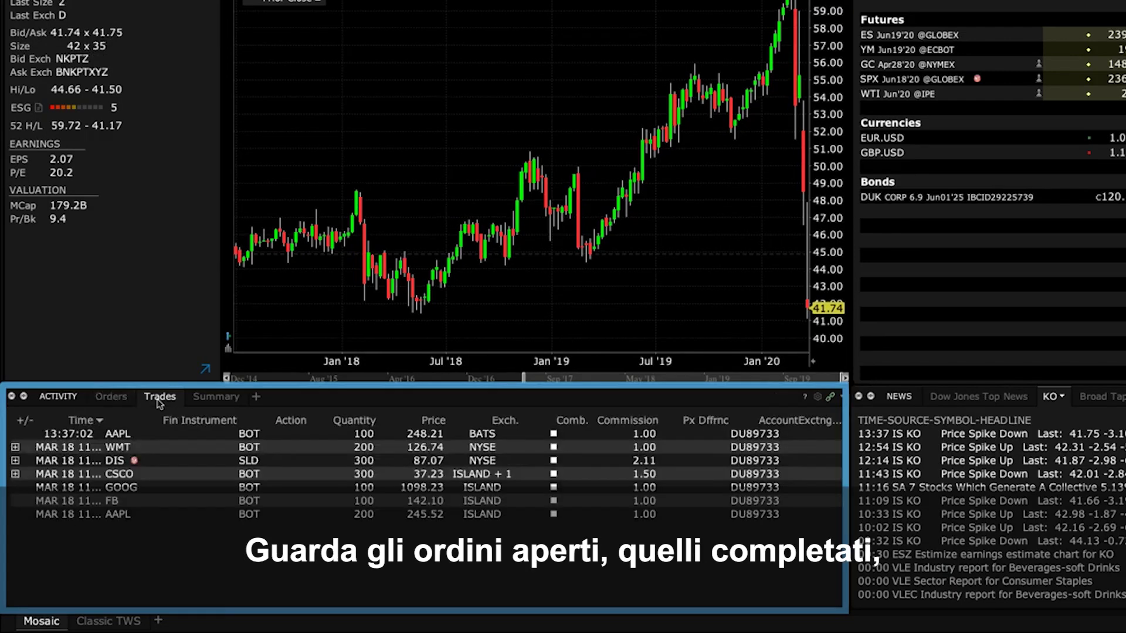
left_click(201, 400)
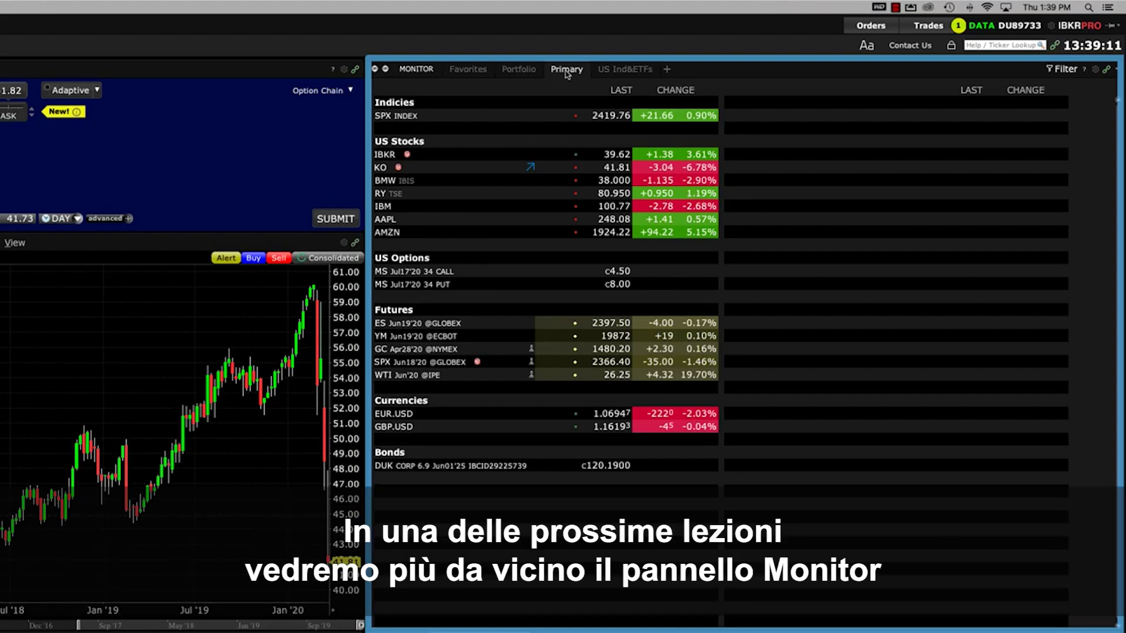
View the portfolio and the types of pages that can be added to the Monitor, returning to the Primary watchlist
left_click(525, 71)
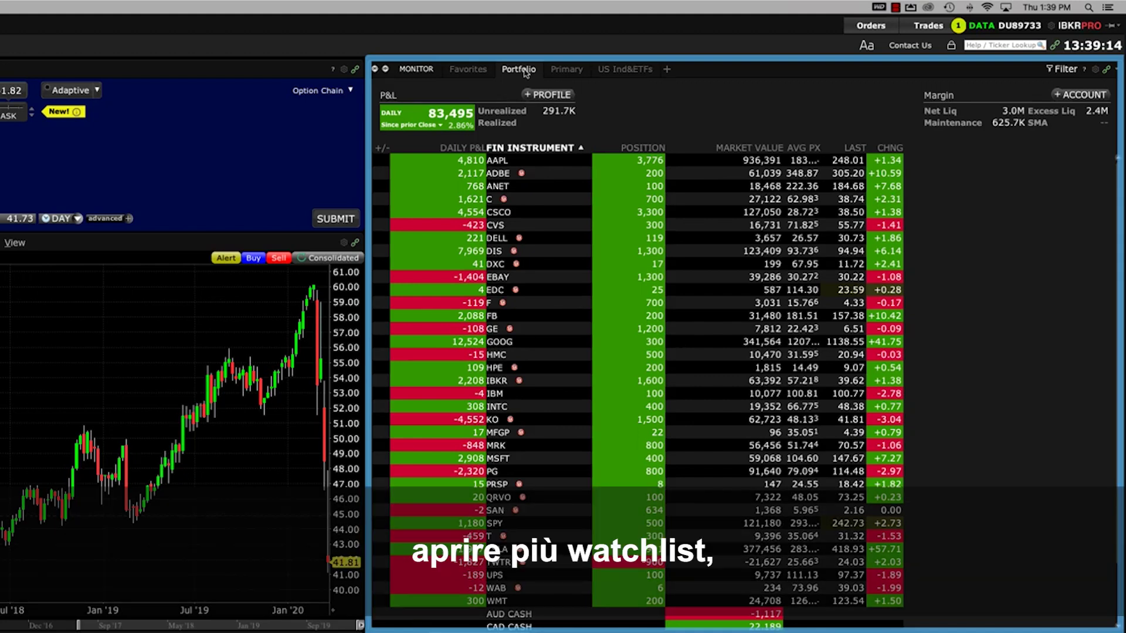
left_click(666, 69)
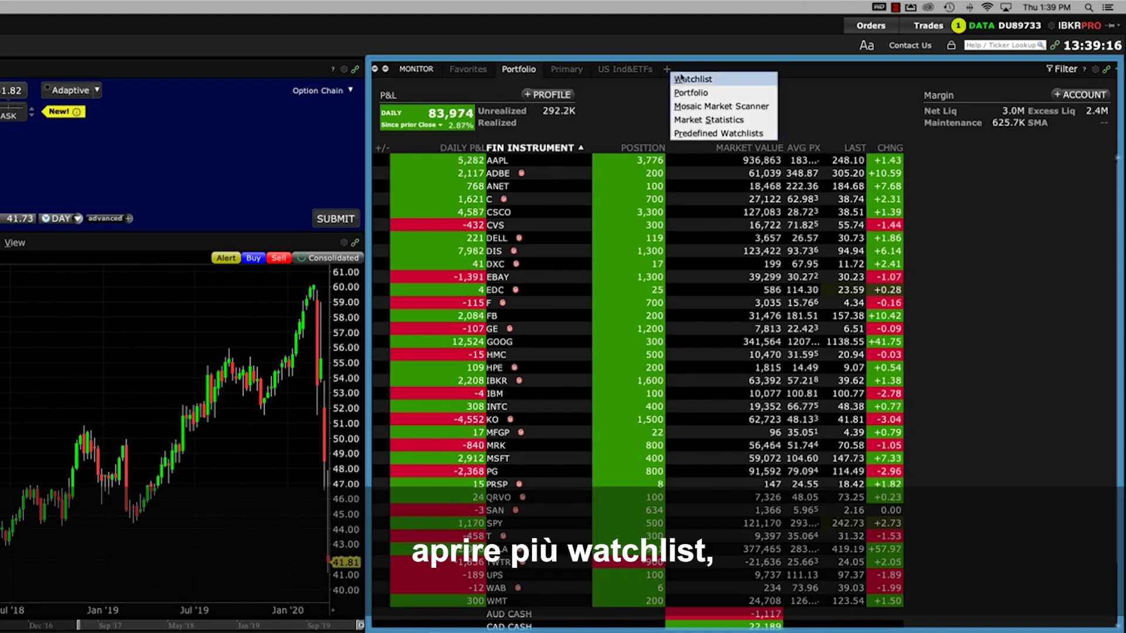
left_click(652, 111)
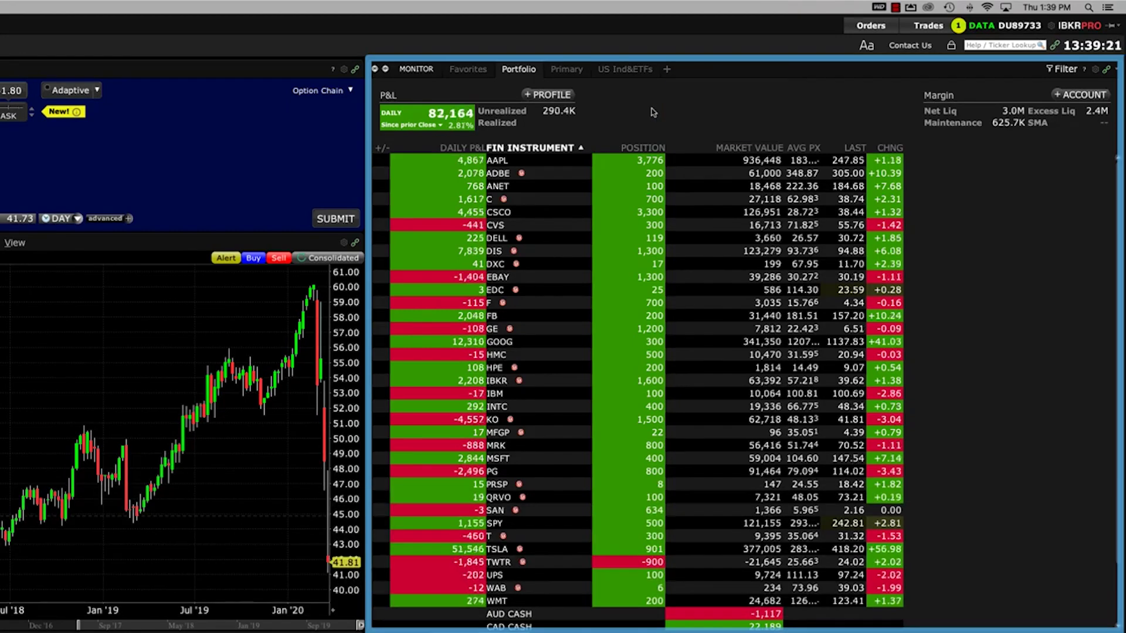
left_click(572, 74)
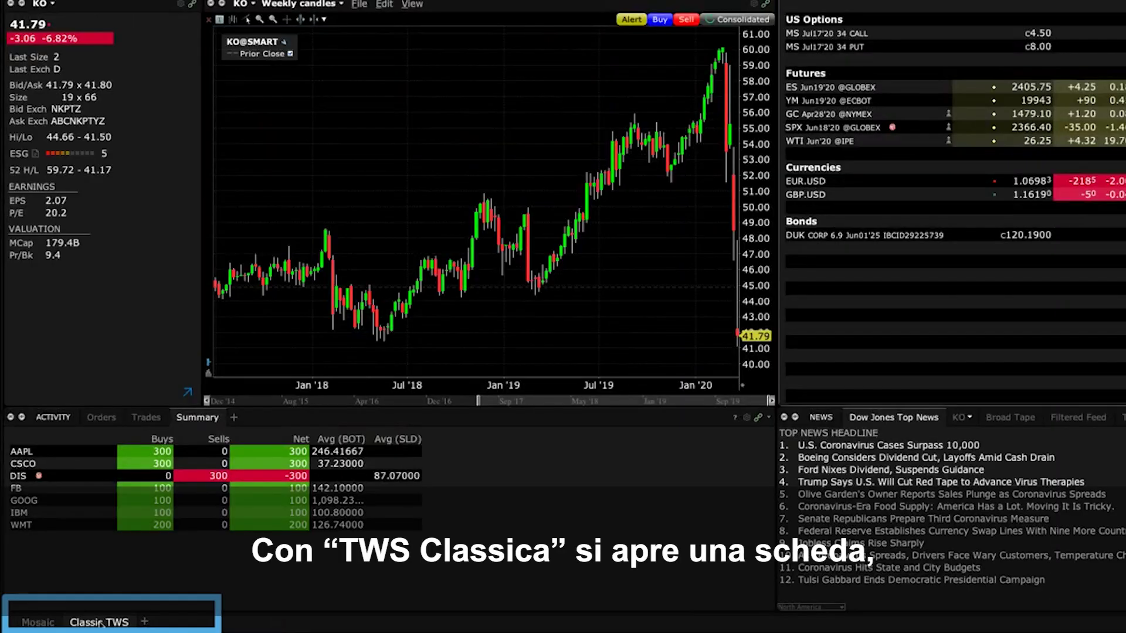
Try staging a limit order to buy 100 AAPL shares in the Classic TWS workspace, and return to Mosaic
left_click(135, 620)
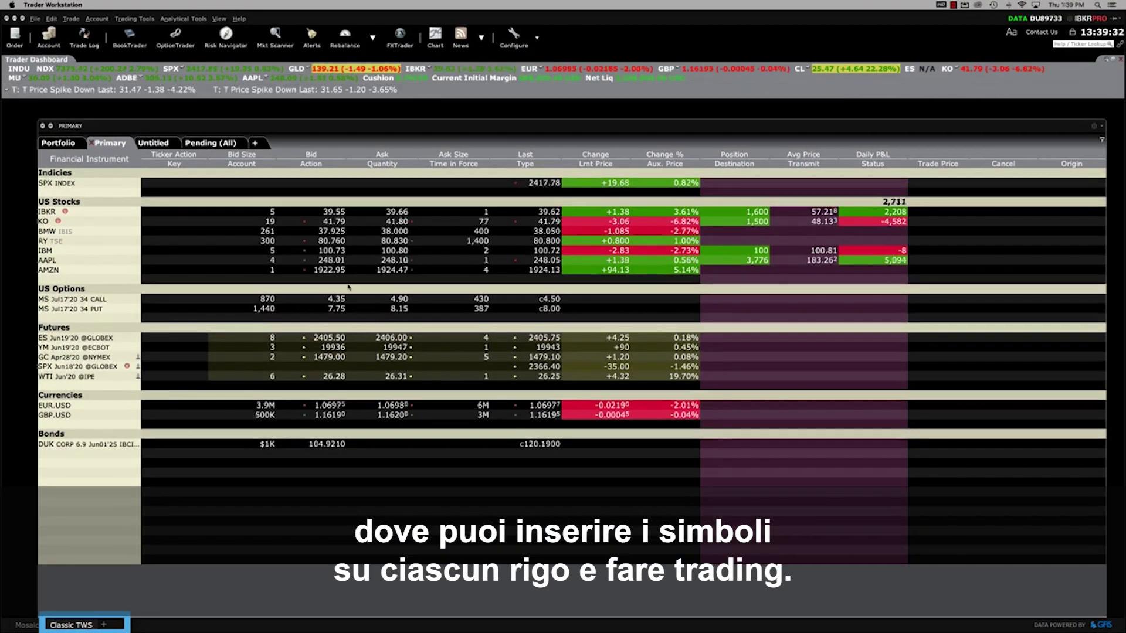
left_click(391, 261)
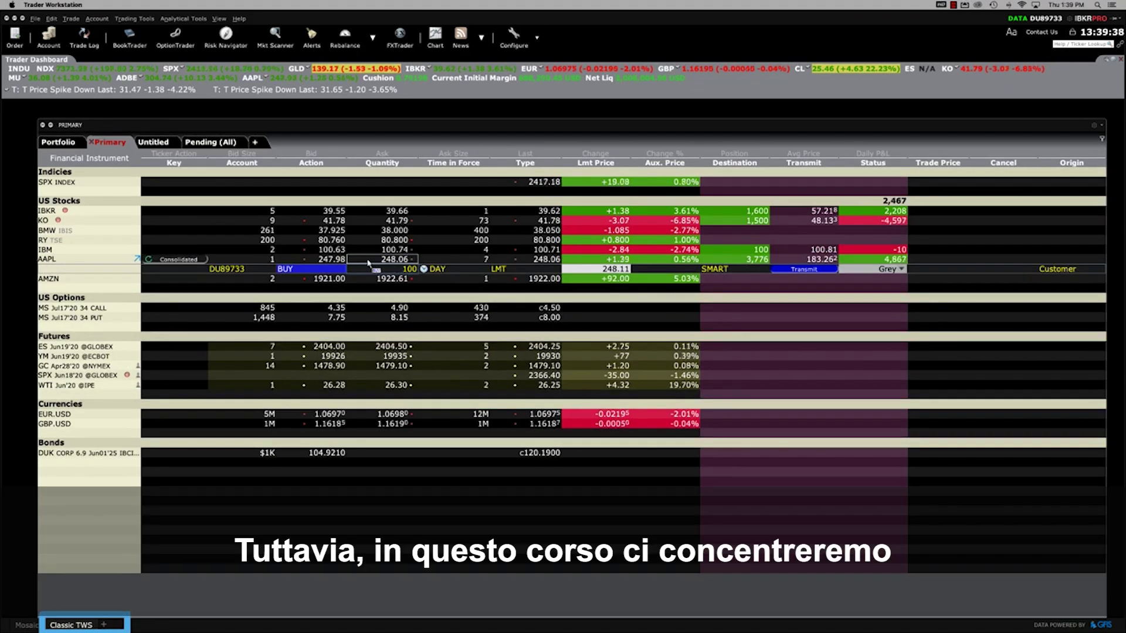
right_click(172, 270)
left_click(26, 625)
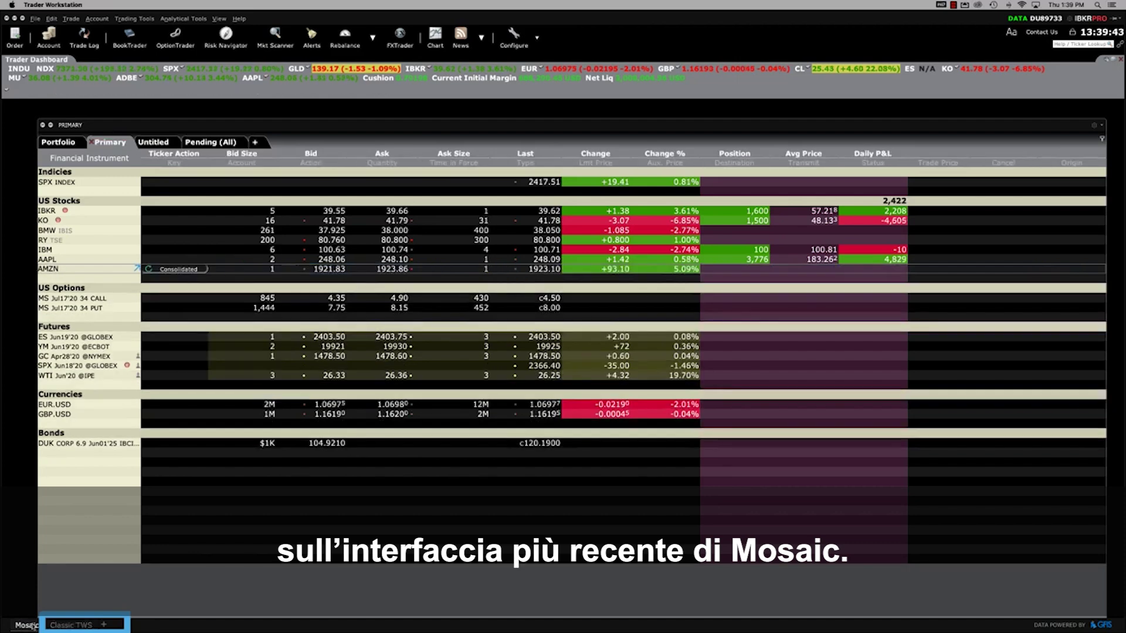
left_click(26, 625)
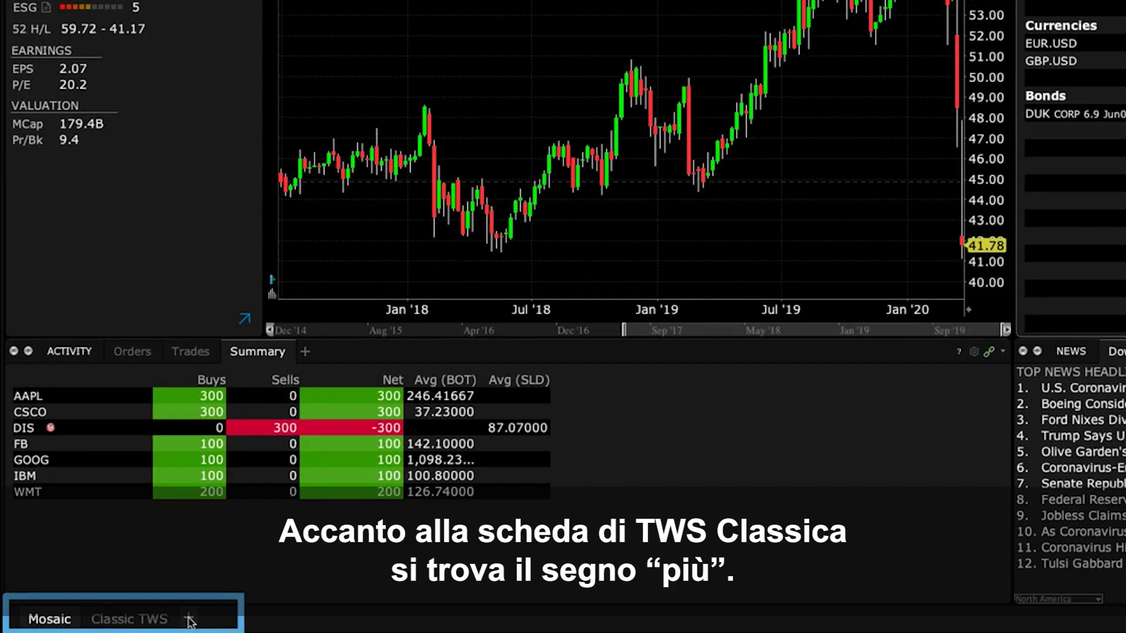
Browse the Layout Library and add the predefined Chart Trading - Short Term layout as a new workspace tab
left_click(189, 619)
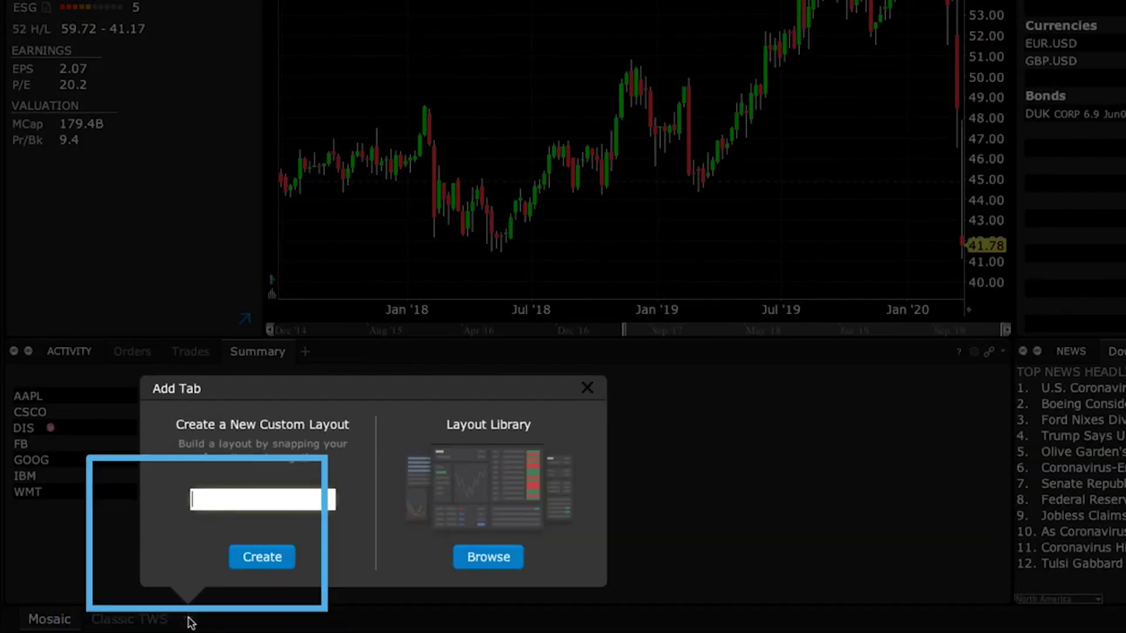
left_click(503, 565)
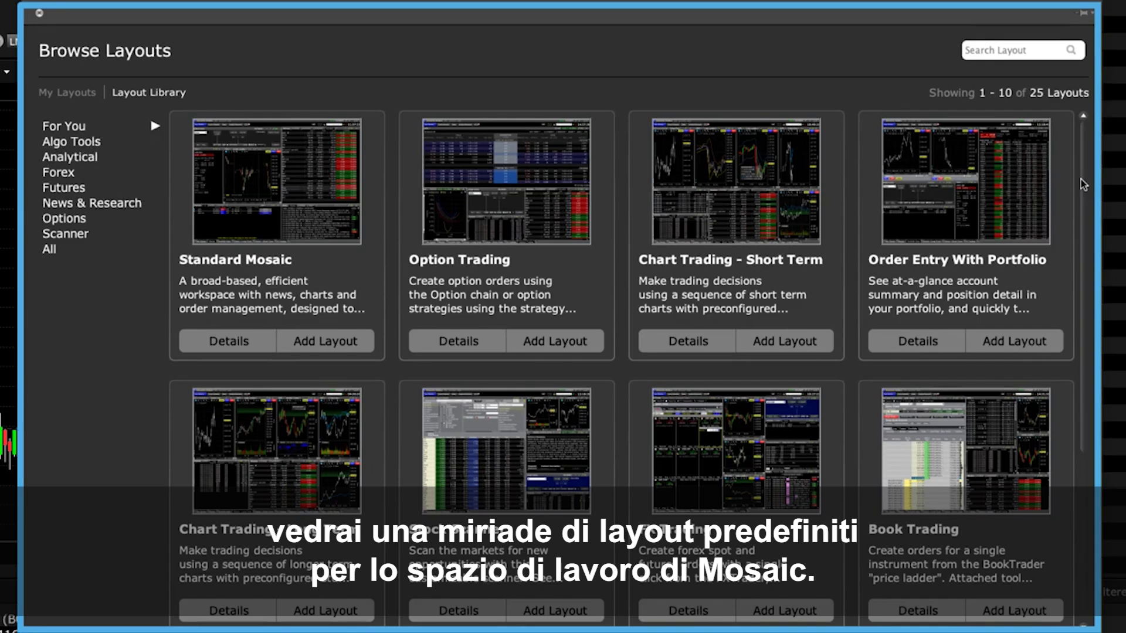
scroll(1085, 188, "down", 1)
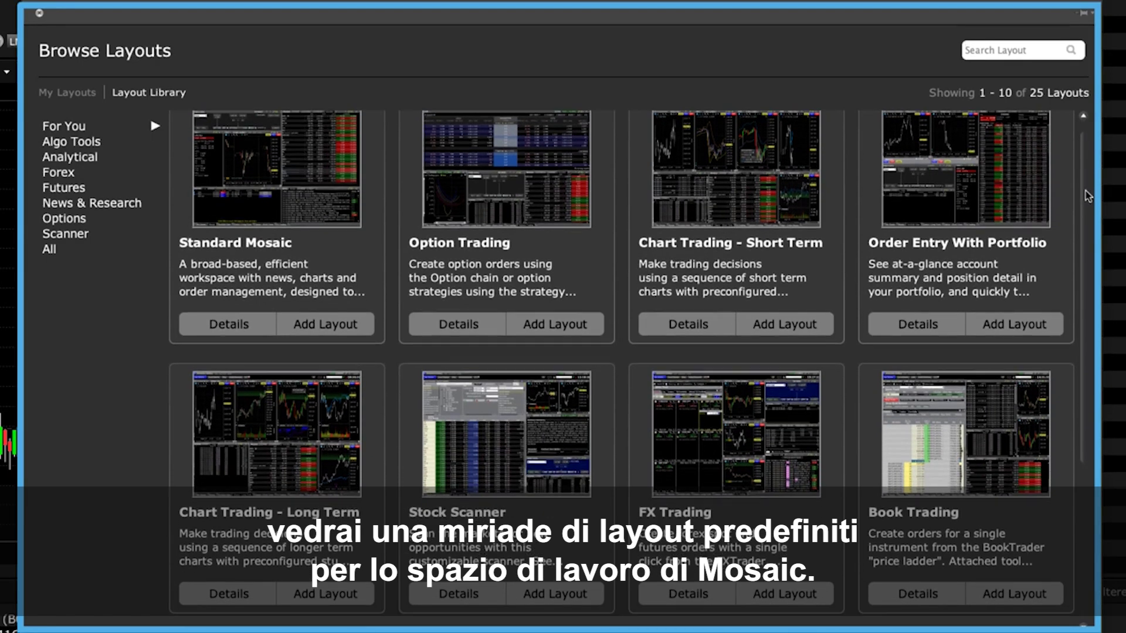
scroll(1084, 190, "down", 5)
scroll(1085, 190, "down", 2)
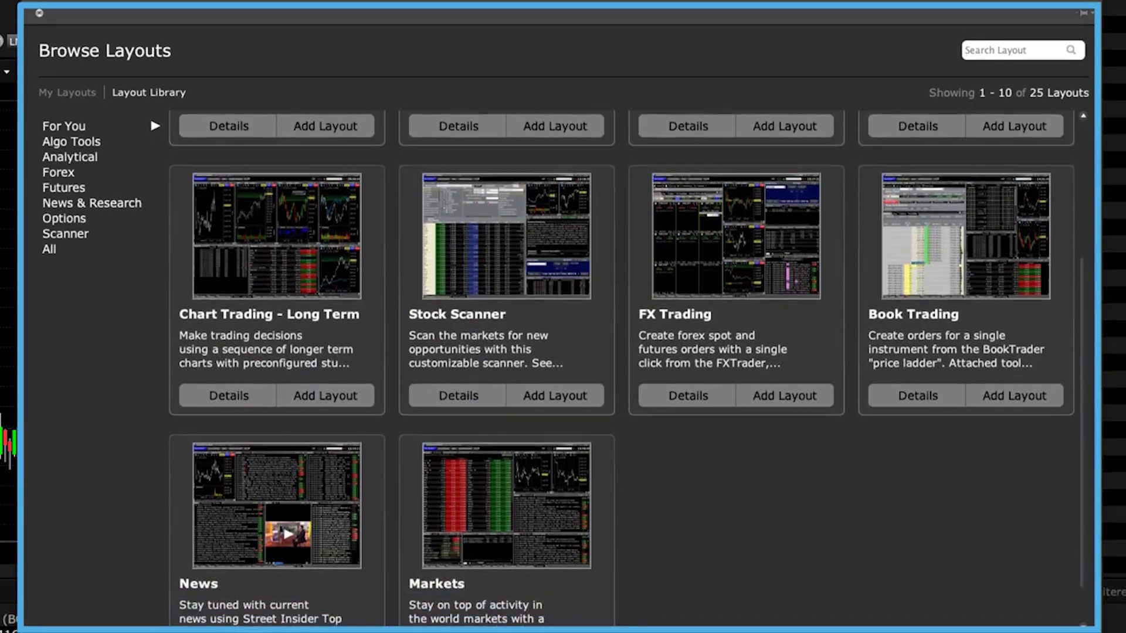
scroll(1085, 191, "down", 1)
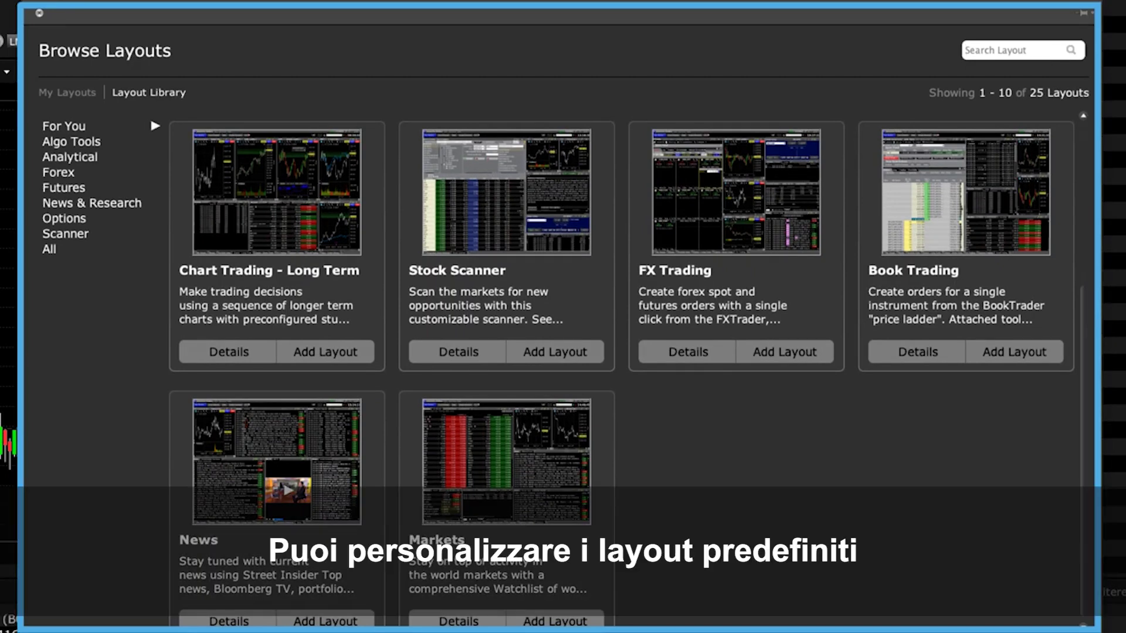
scroll(621, 352, "up", 5)
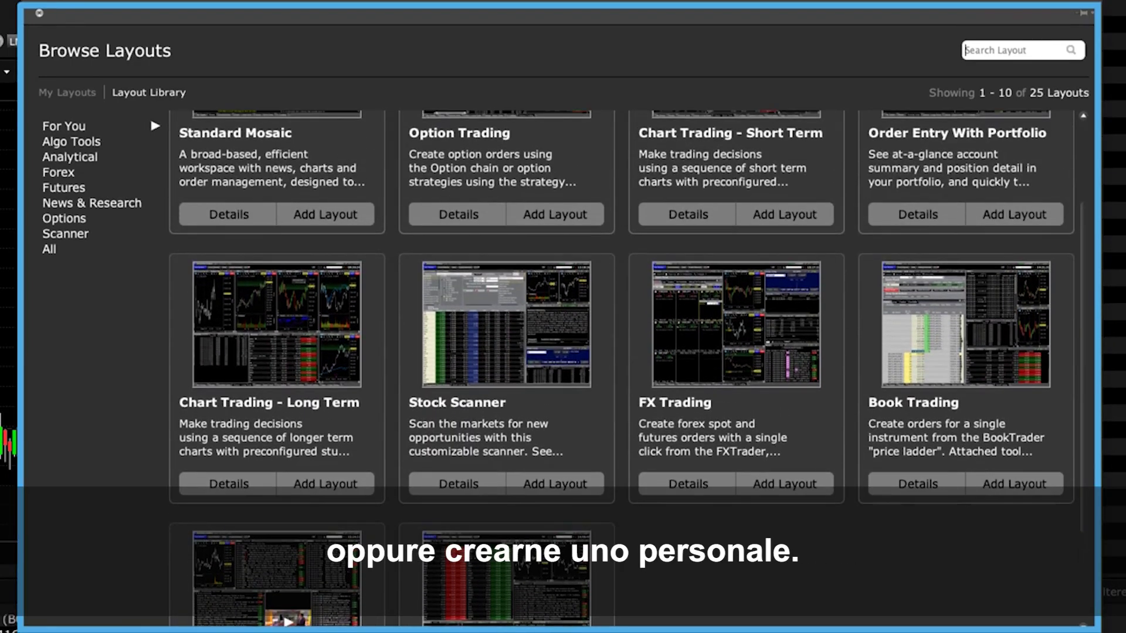
scroll(622, 352, "up", 5)
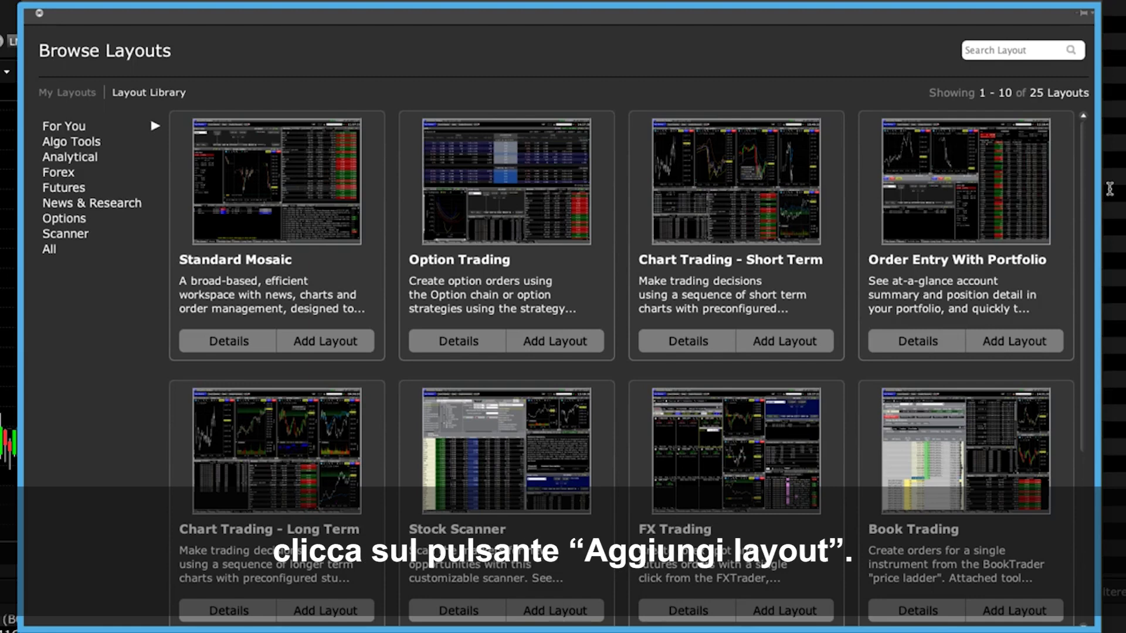
left_click(809, 340)
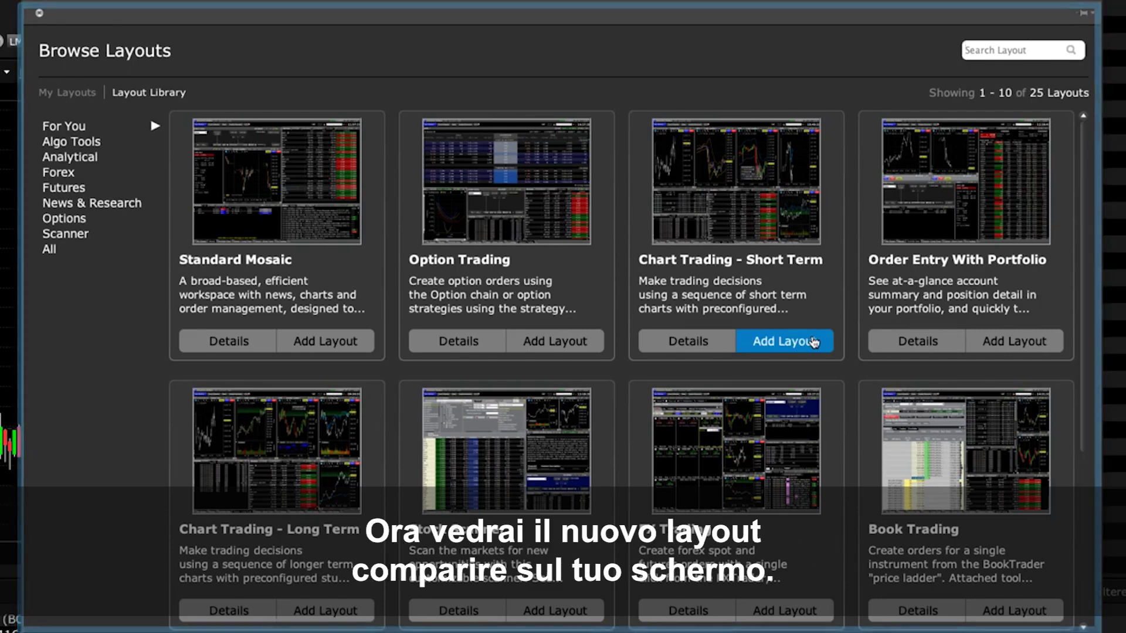
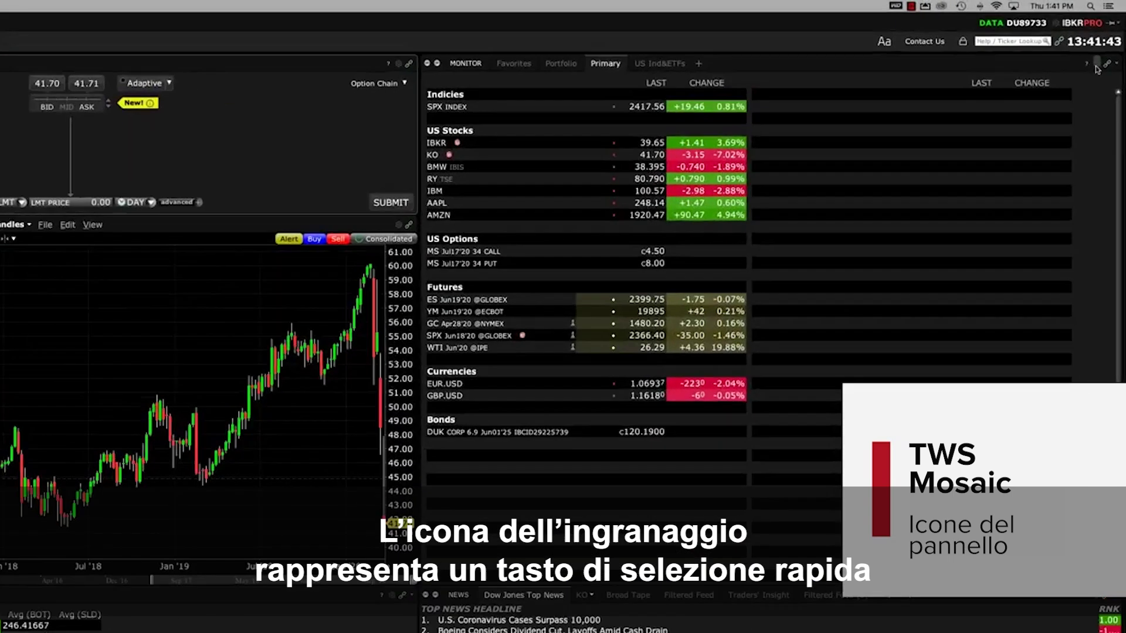
Open the Monitor panel's settings and examine the column configuration of the Primary watchlist
left_click(1102, 61)
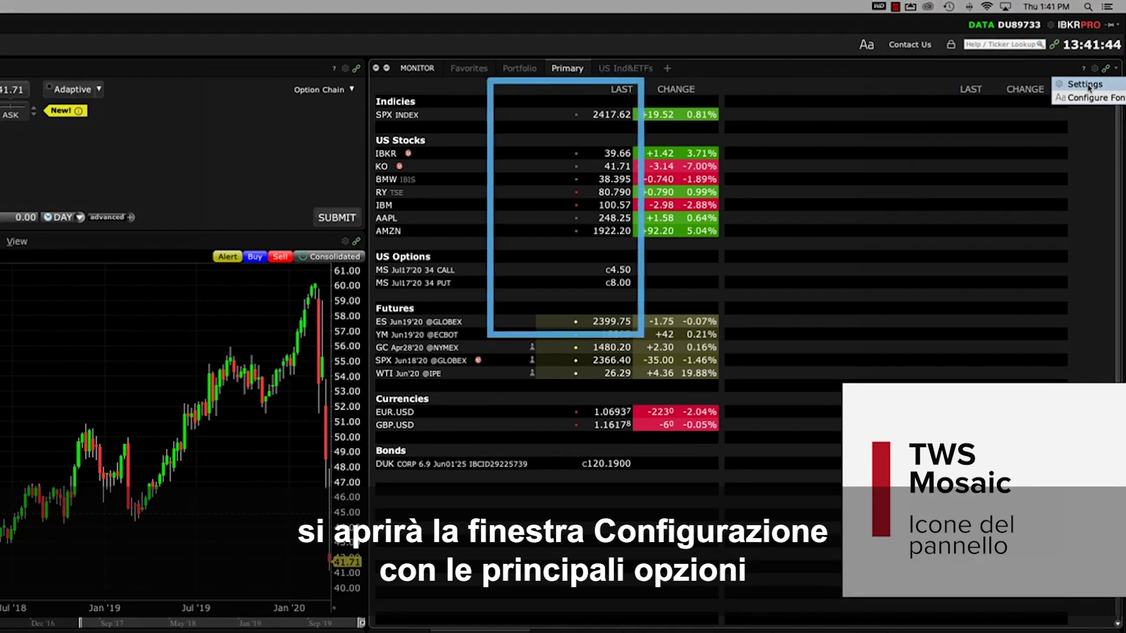
left_click(1086, 84)
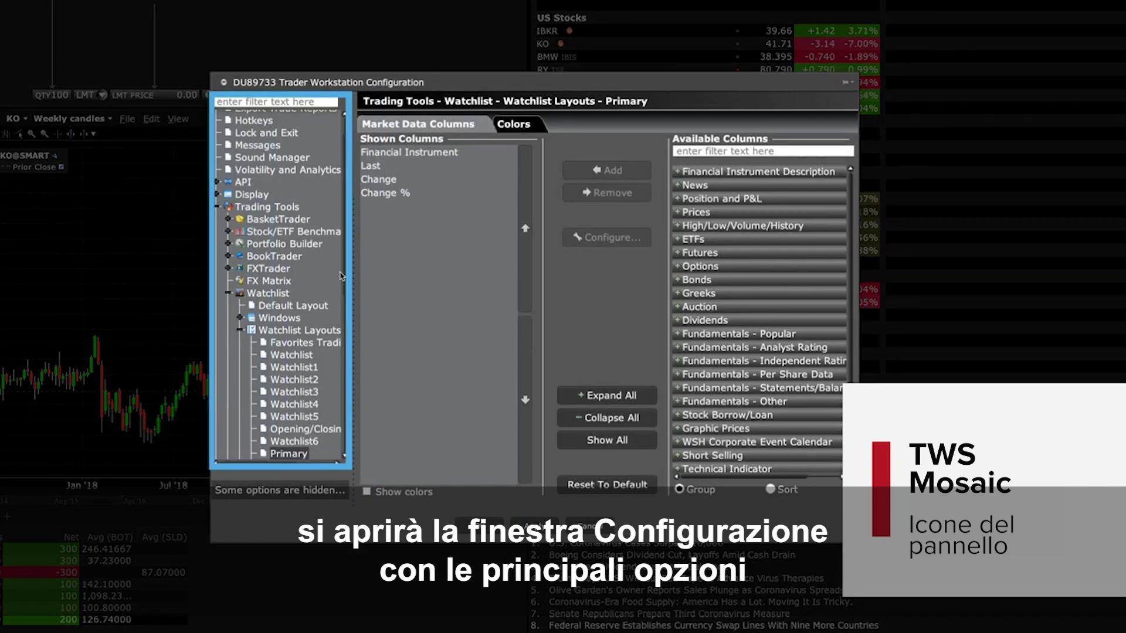
scroll(334, 387, "down", 5)
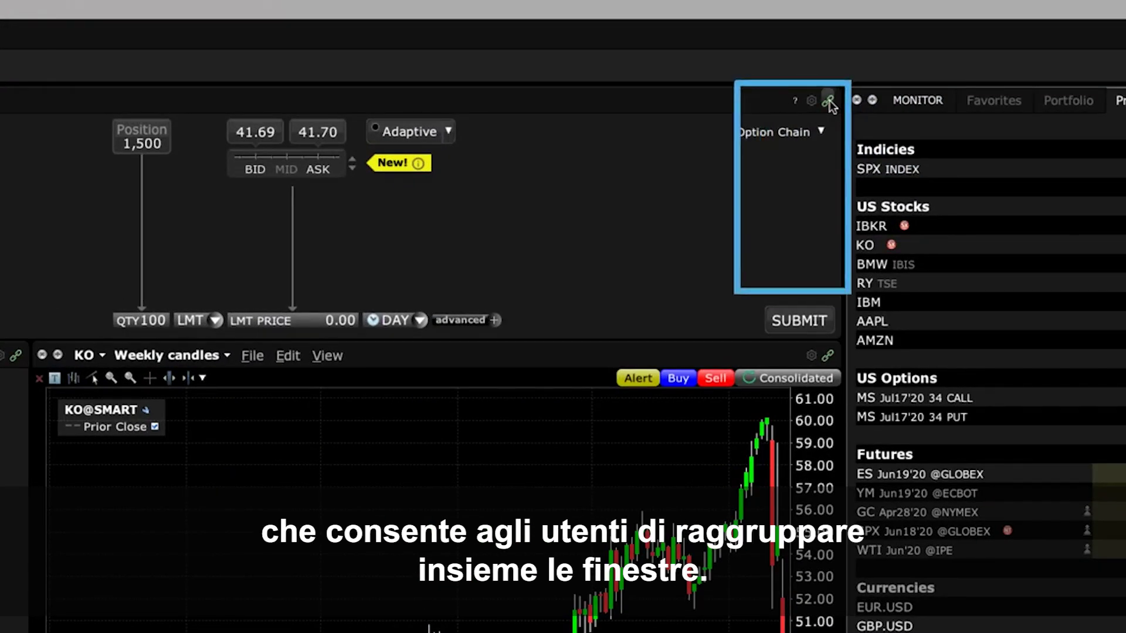
Load AAPL from the watchlist into the linked windows and view the window group choices for the chart, keeping its current group
left_click(828, 101)
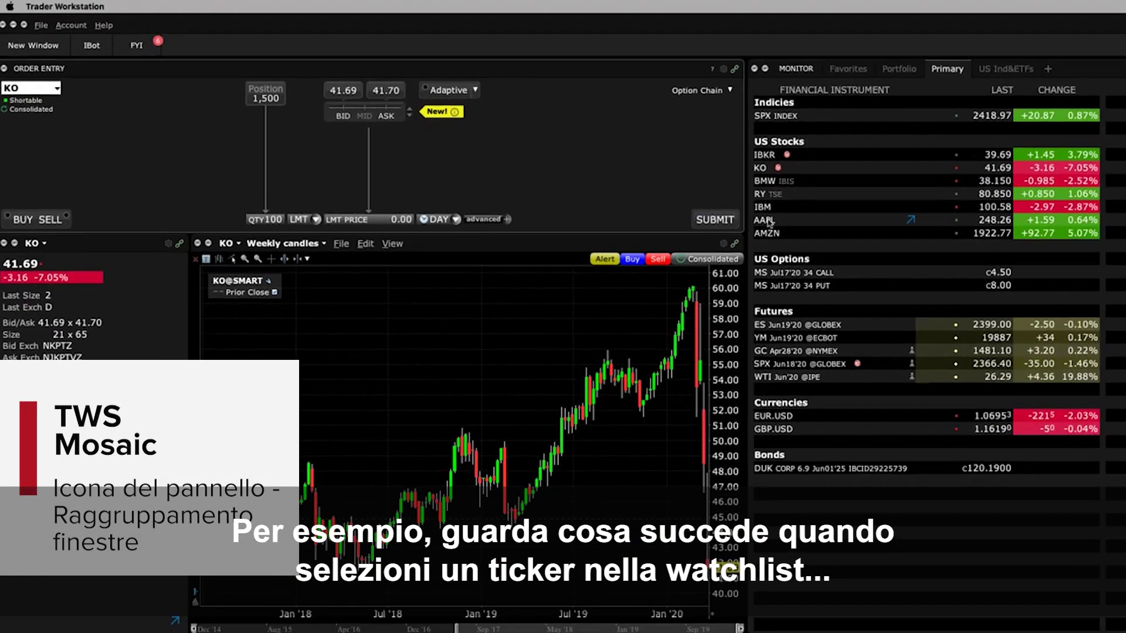
left_click(830, 279)
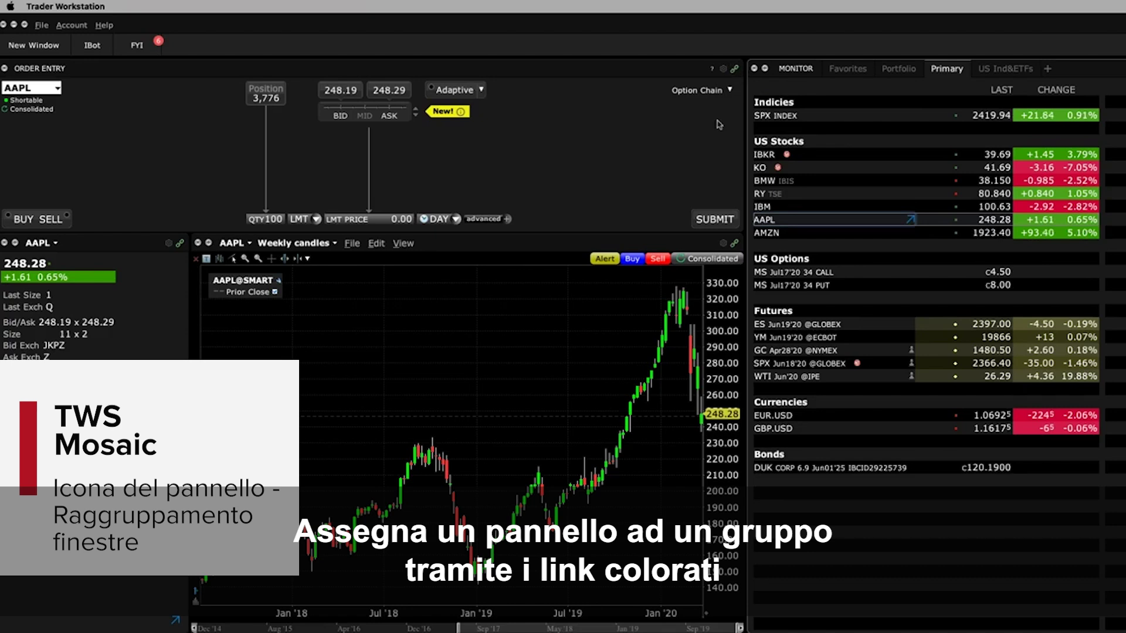
left_click(733, 244)
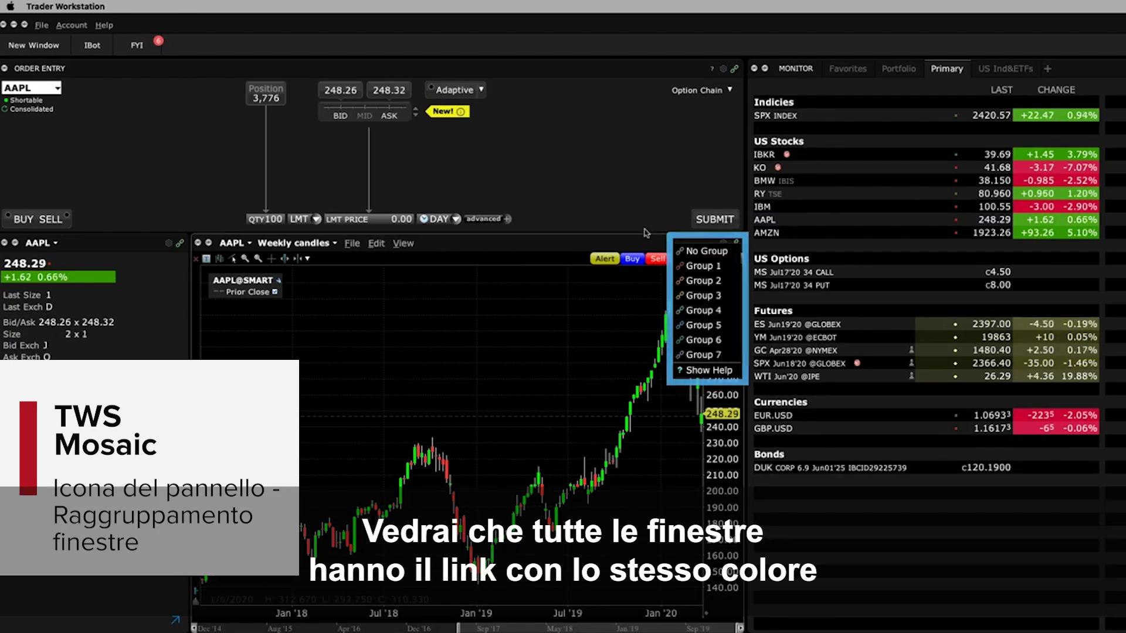
left_click(645, 232)
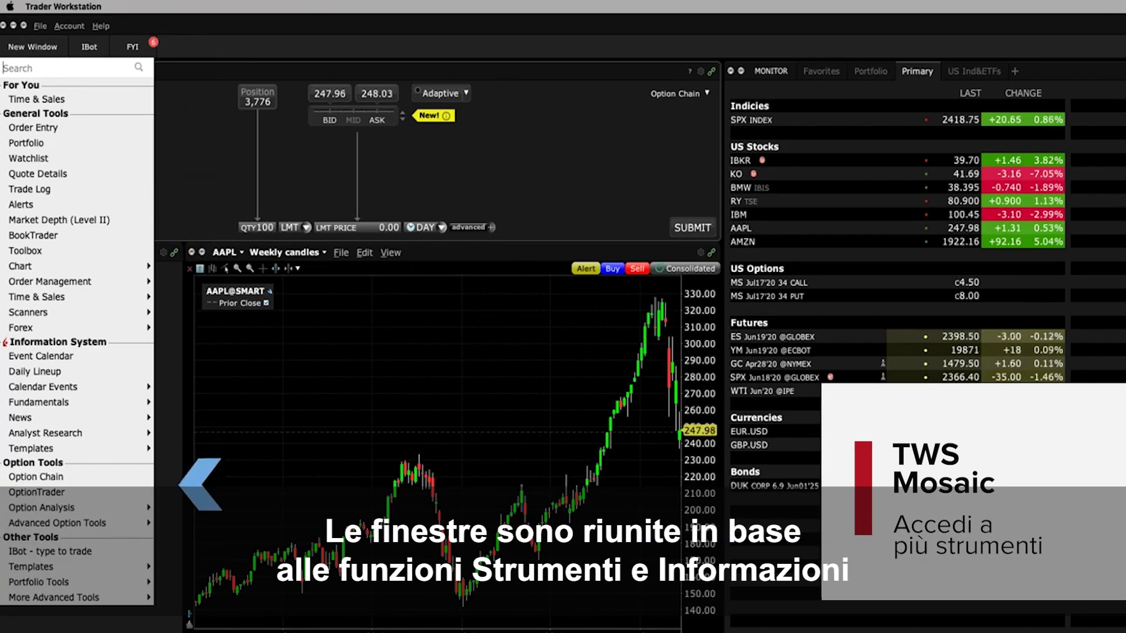
Look through the additional windows that can be added, including the News and Advanced Option Tools categories
mouse_move(88, 423)
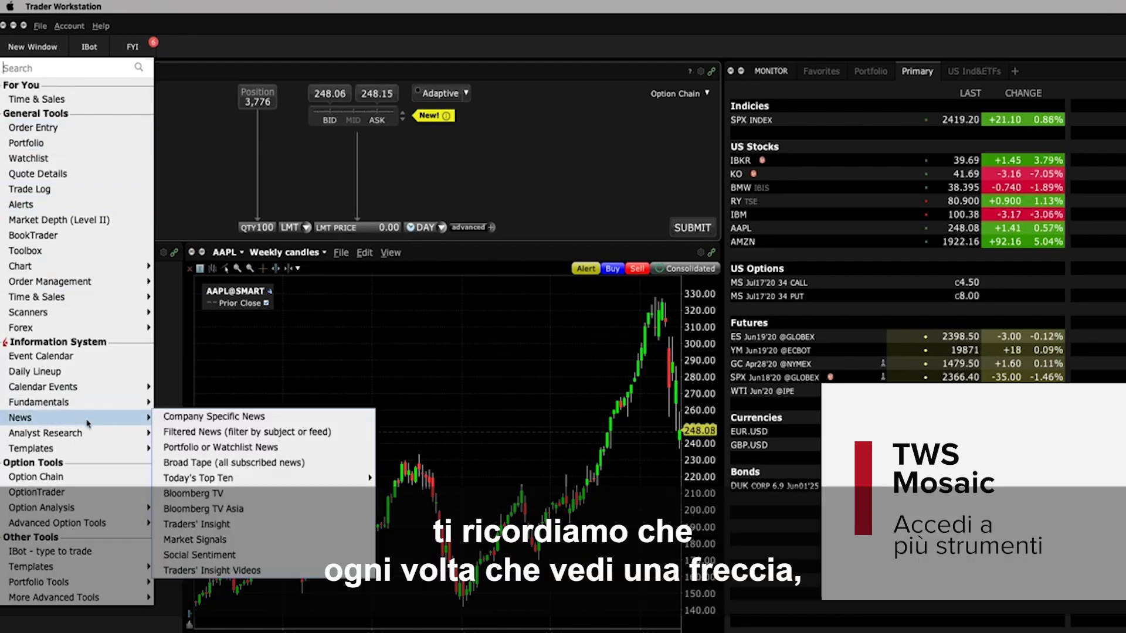
mouse_move(89, 509)
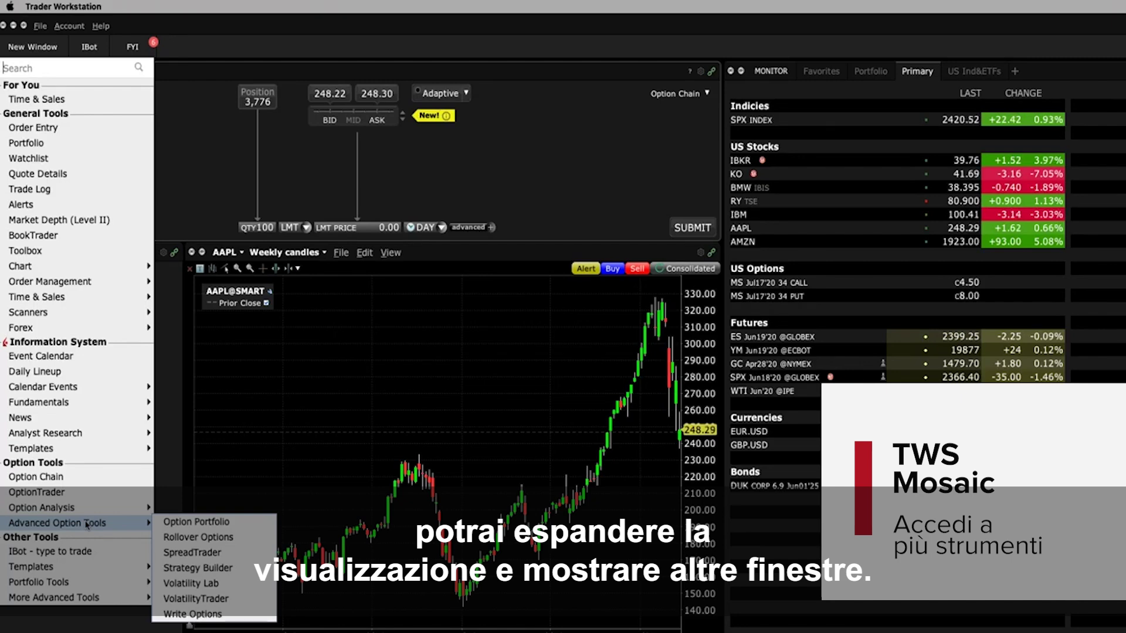
left_click(186, 190)
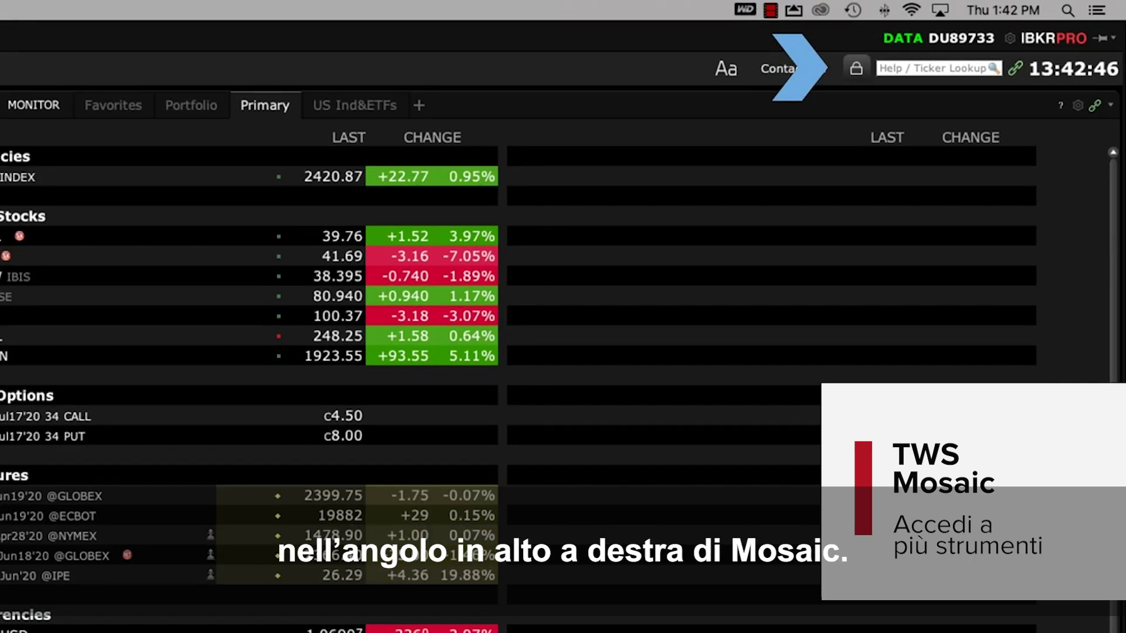
Unlock the Mosaic layout for editing and shorten the Monitor panel to free space between it and the News panel
left_click(857, 69)
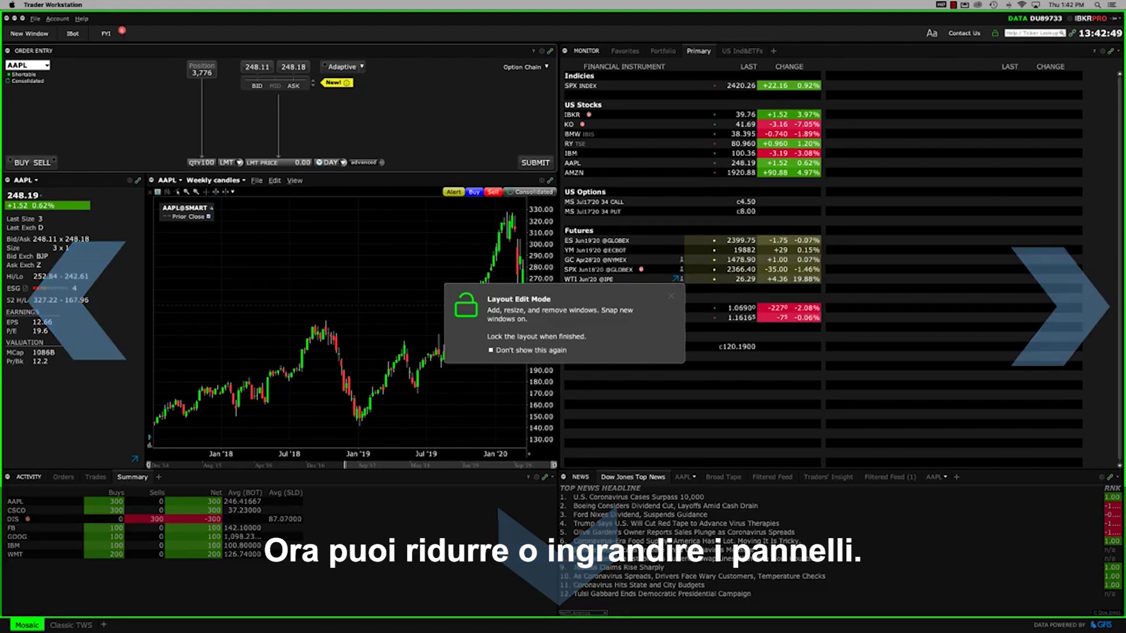
left_click(671, 296)
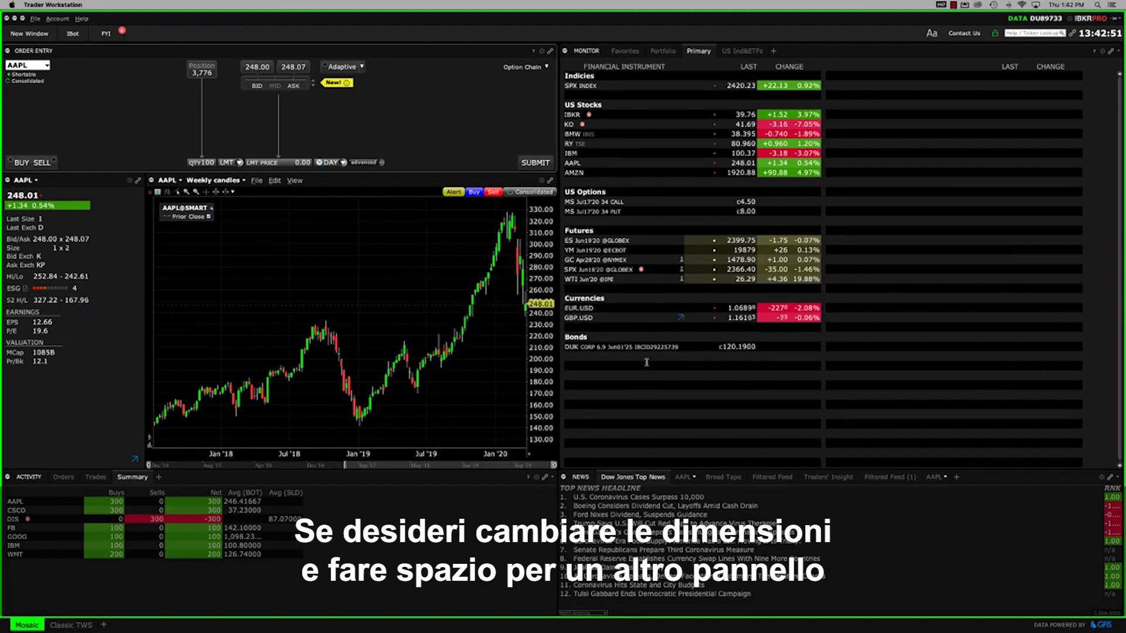
left_click_drag(583, 469, 563, 268)
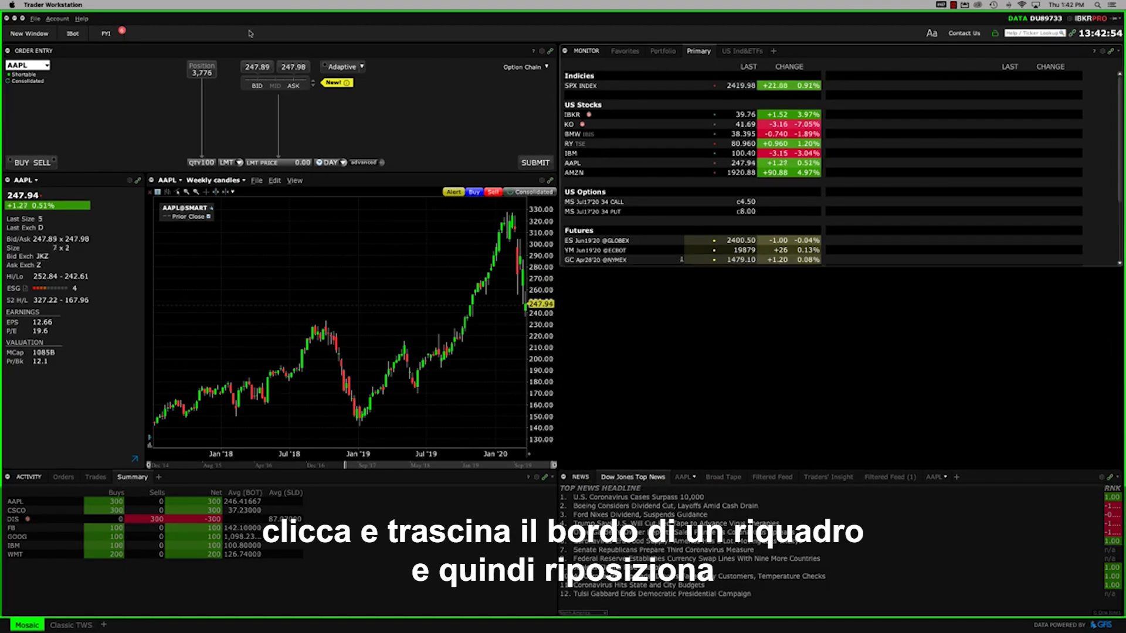
Add a Time & Sales window for AAPL to the workspace
left_click(40, 36)
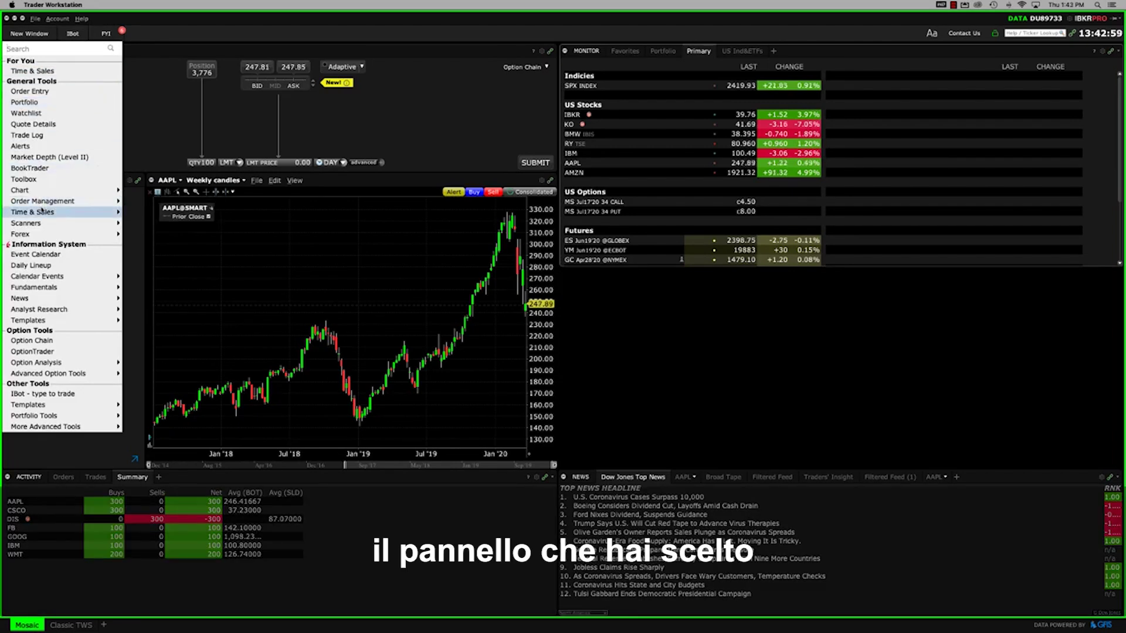
mouse_move(42, 211)
left_click(144, 211)
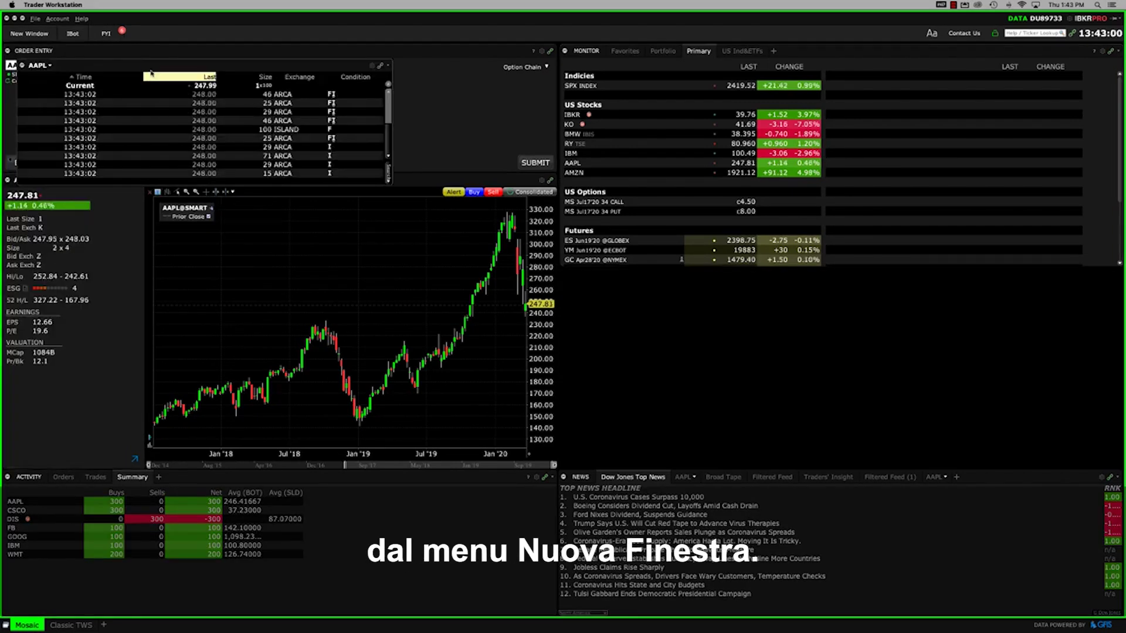
Place the Time & Sales window beneath the Monitor, enlarge it to fill the gap above News, and lock the layout
left_click_drag(870, 419, 693, 276)
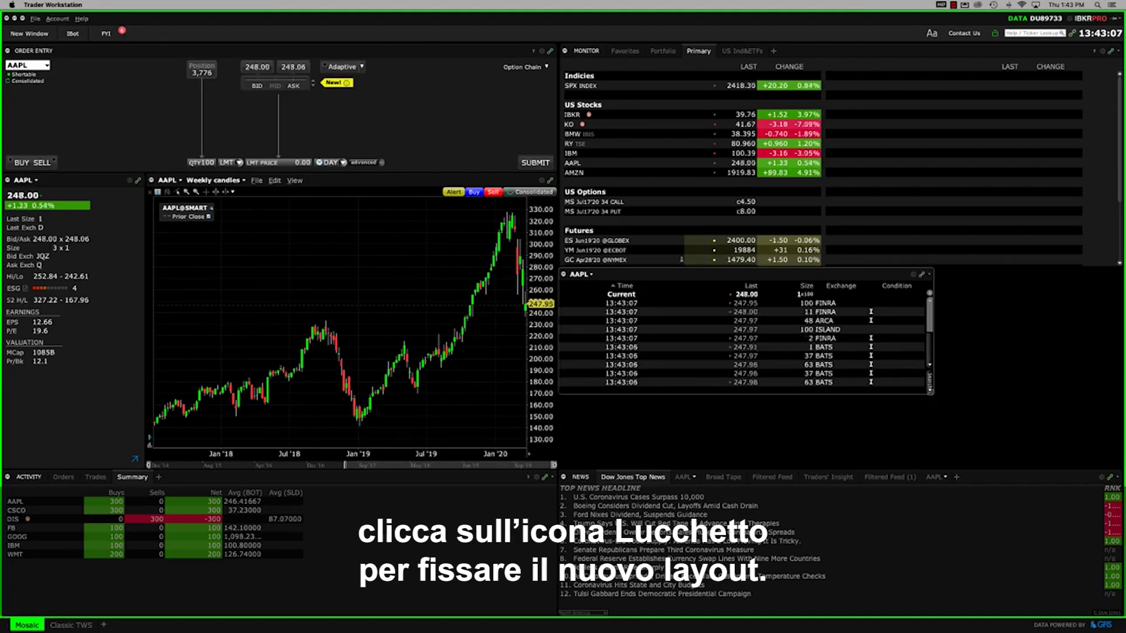
left_click_drag(929, 391, 1111, 468)
left_click(1117, 476)
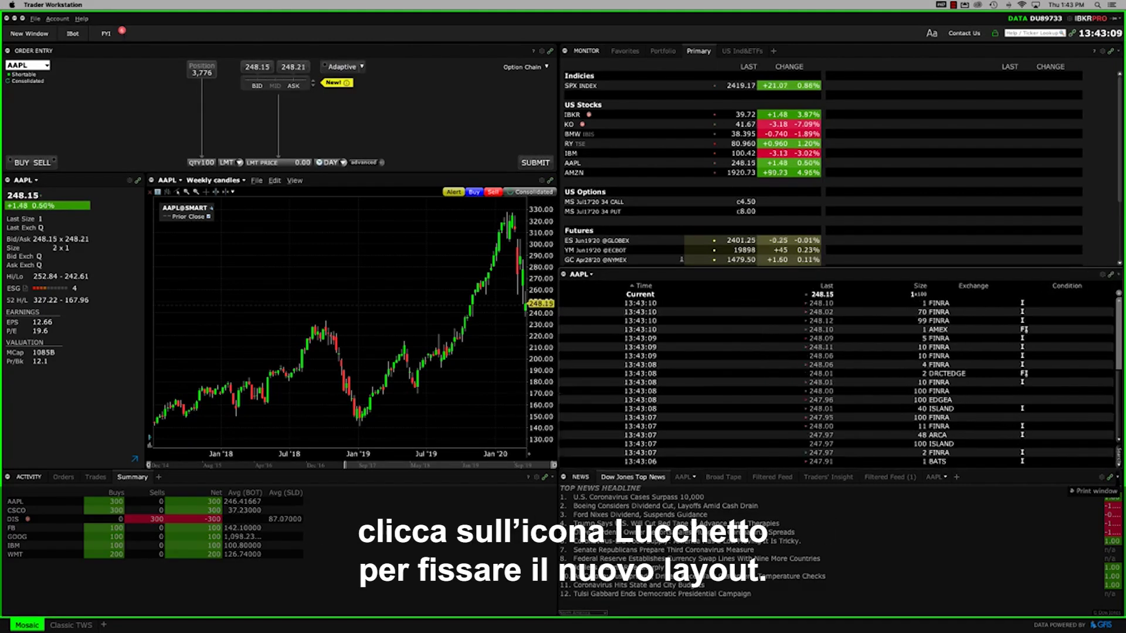
key("Escape")
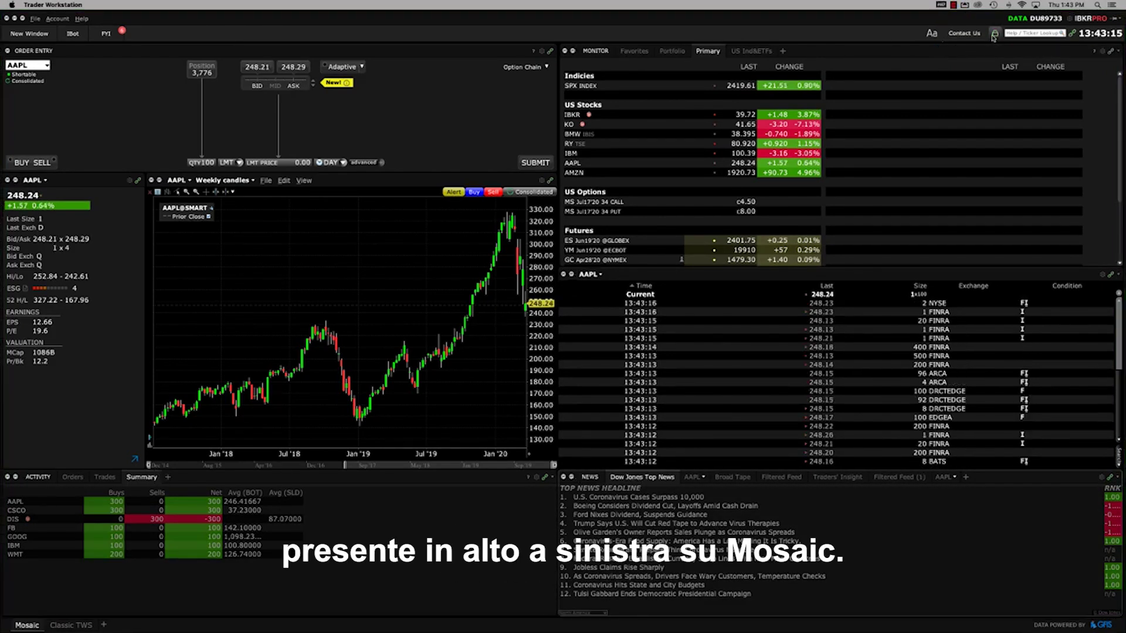
Review balances, margin requirements, available funds, market value and portfolio in the Account window, close it, and locate the Account Management Home option
left_click(56, 19)
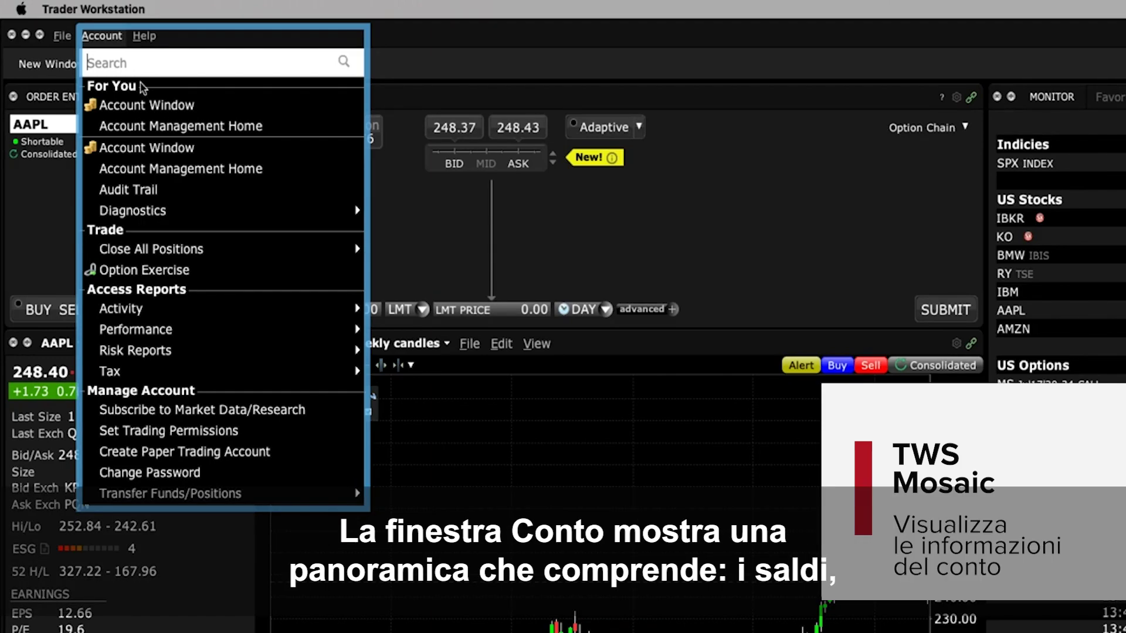
left_click(140, 105)
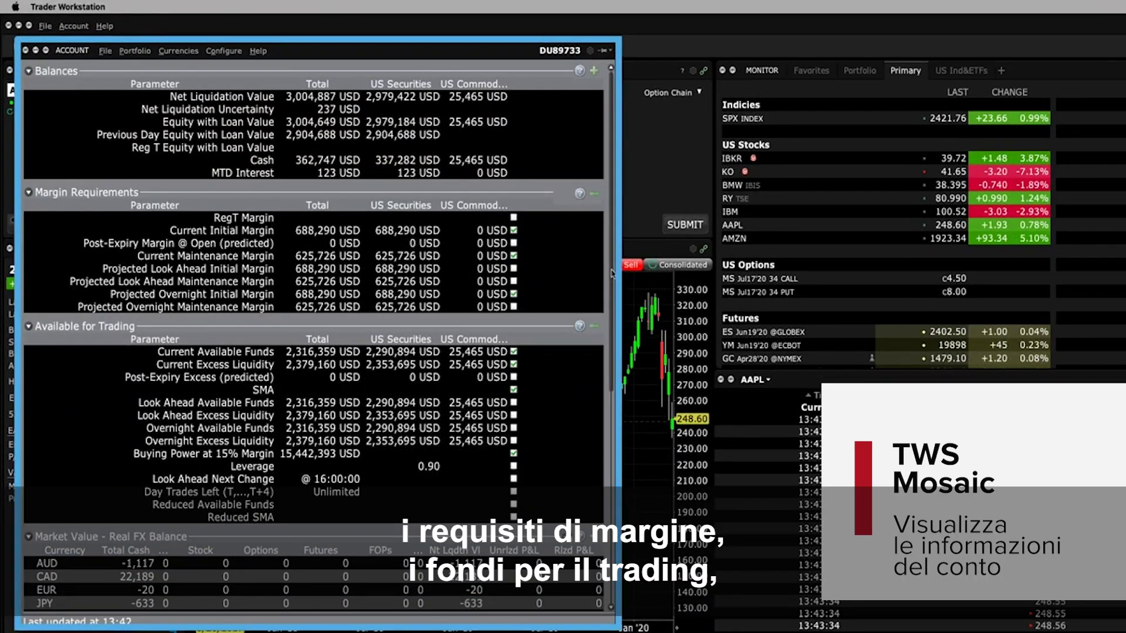
scroll(611, 274, "down", 4)
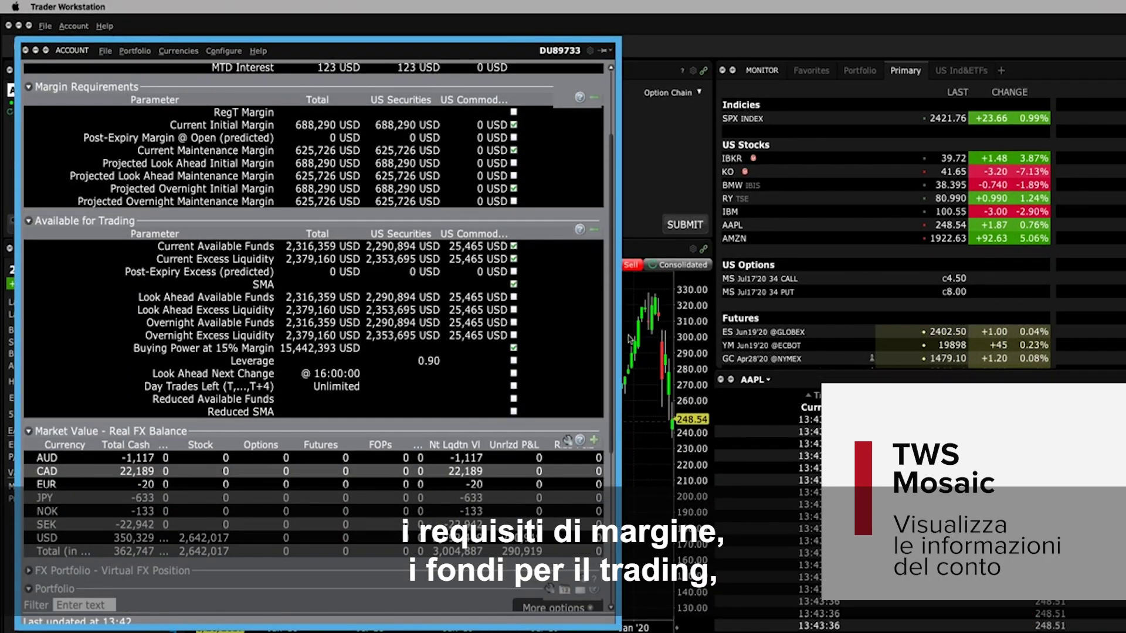
scroll(629, 339, "down", 10)
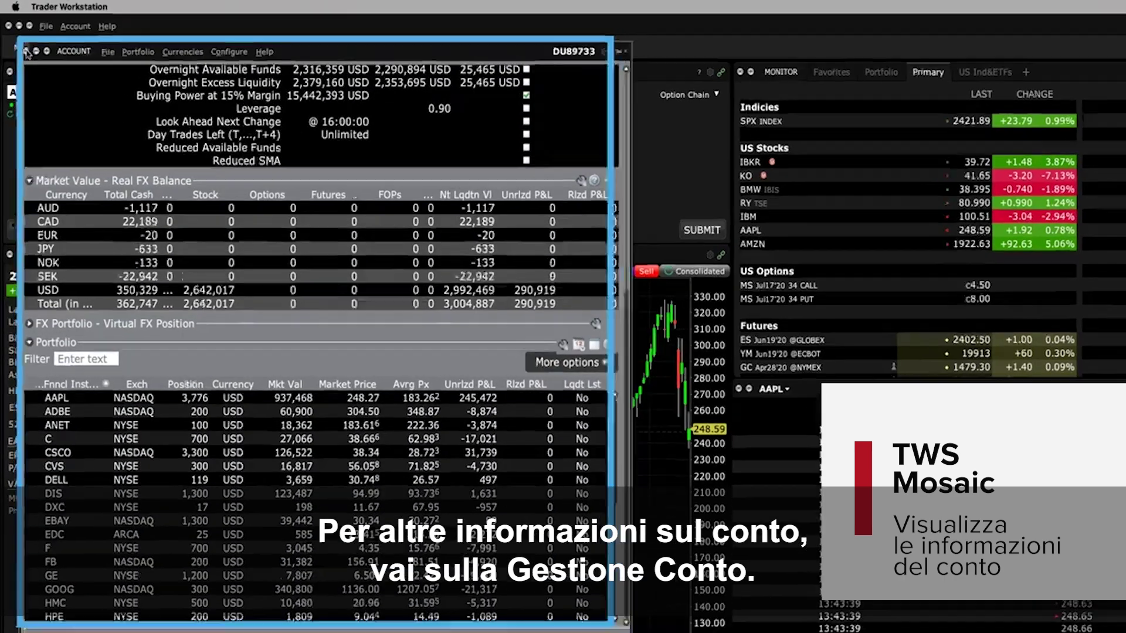
left_click(27, 50)
left_click(75, 26)
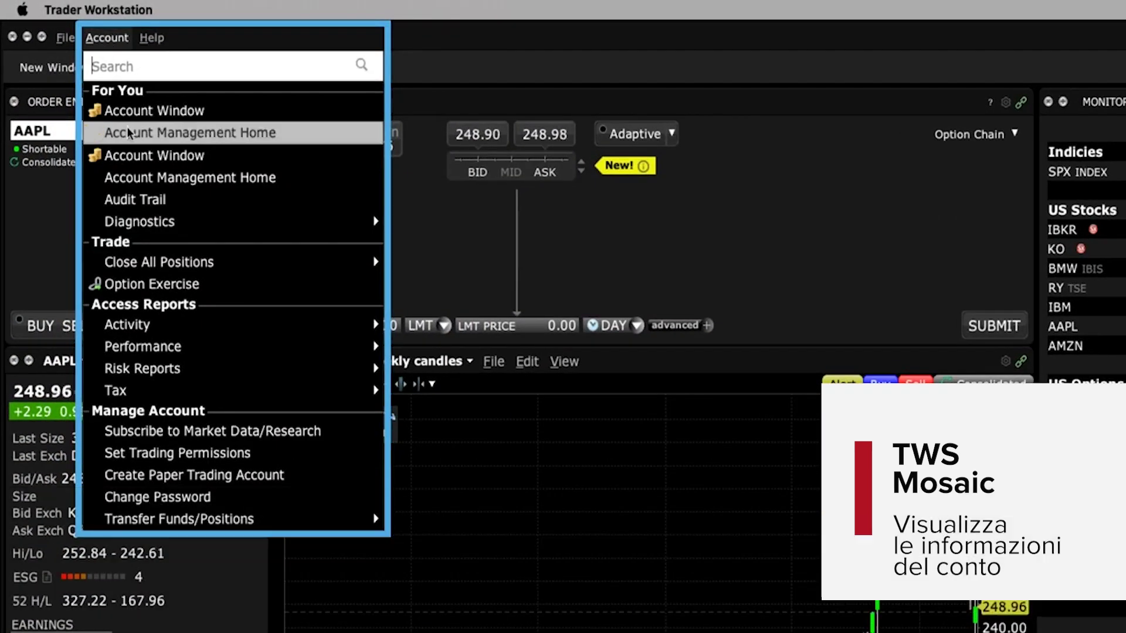
left_click(221, 47)
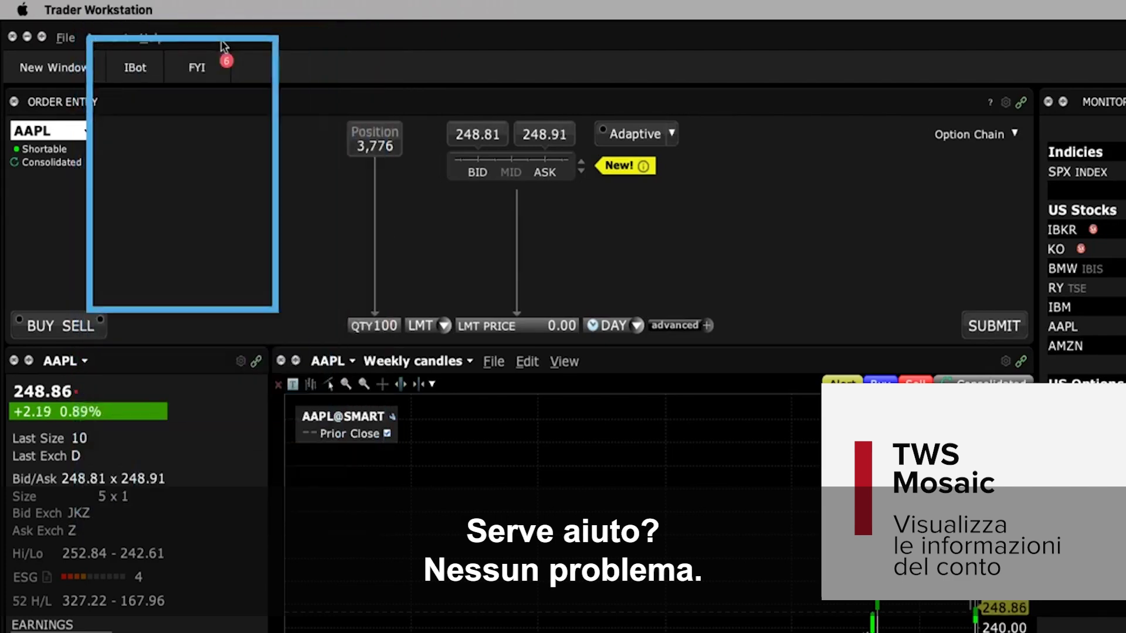
Ask IBot "what is my margin?"
left_click(132, 68)
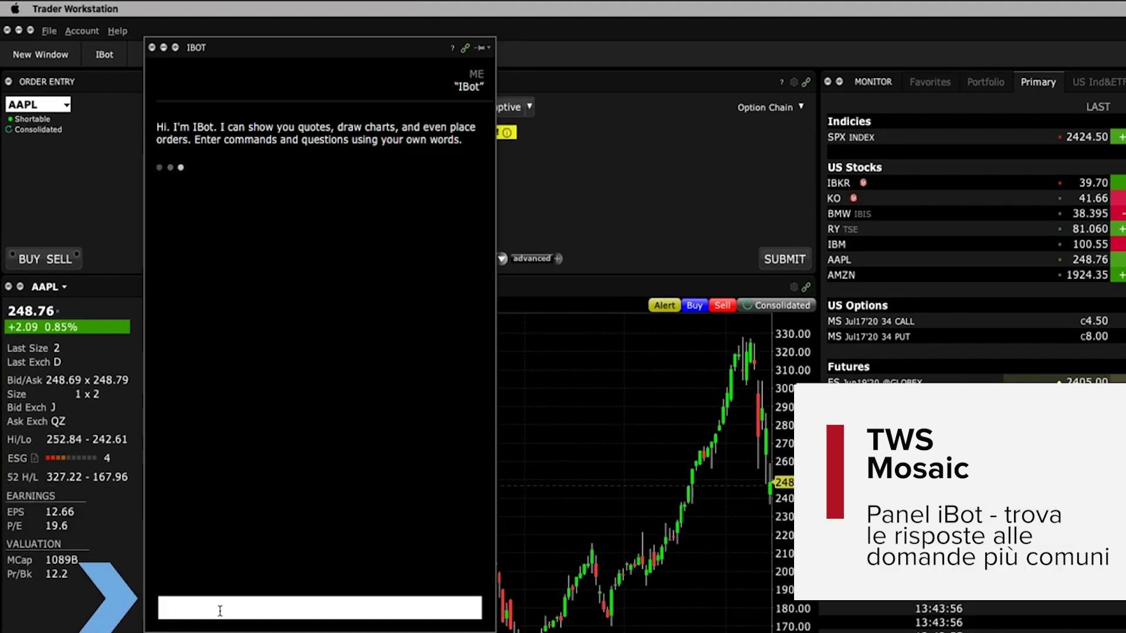
left_click(220, 611)
type("what is my margin")
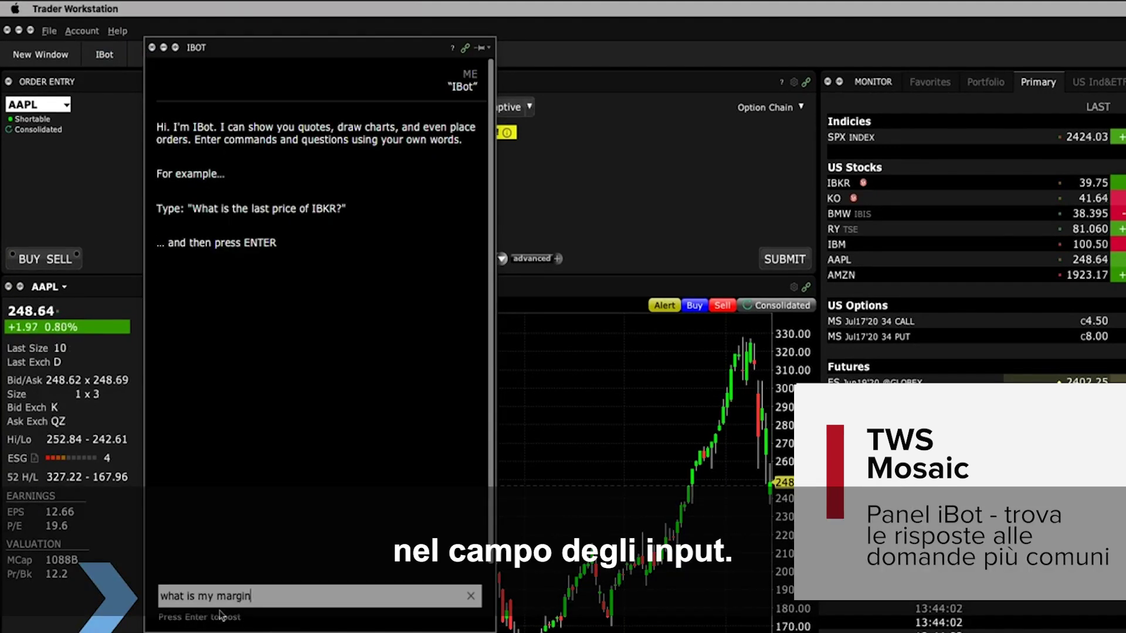
type("?")
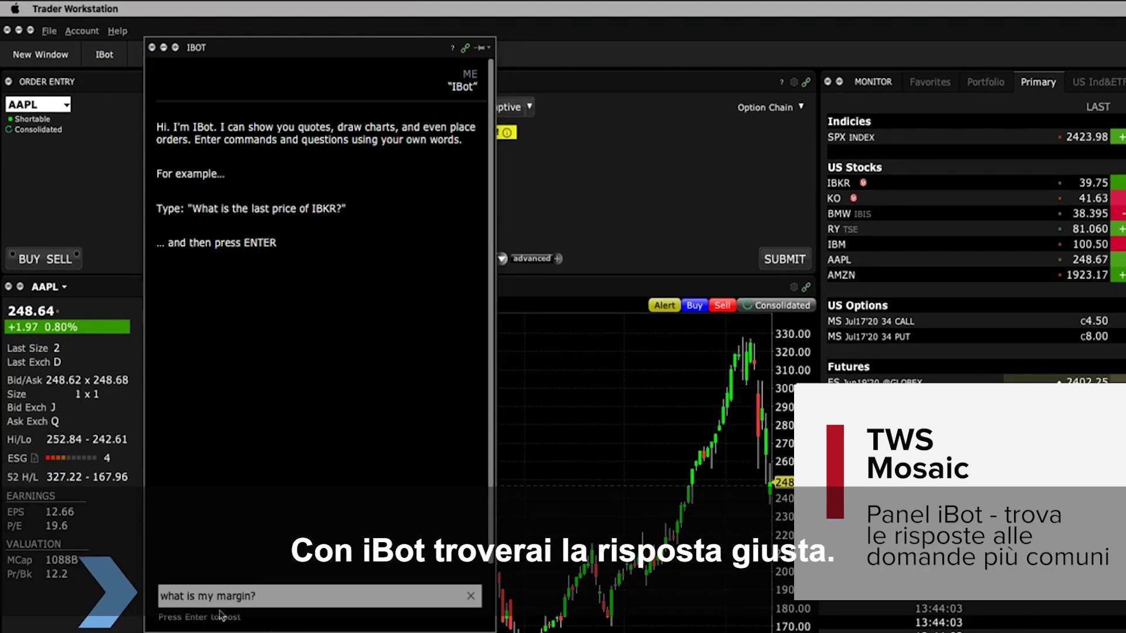
key("Return")
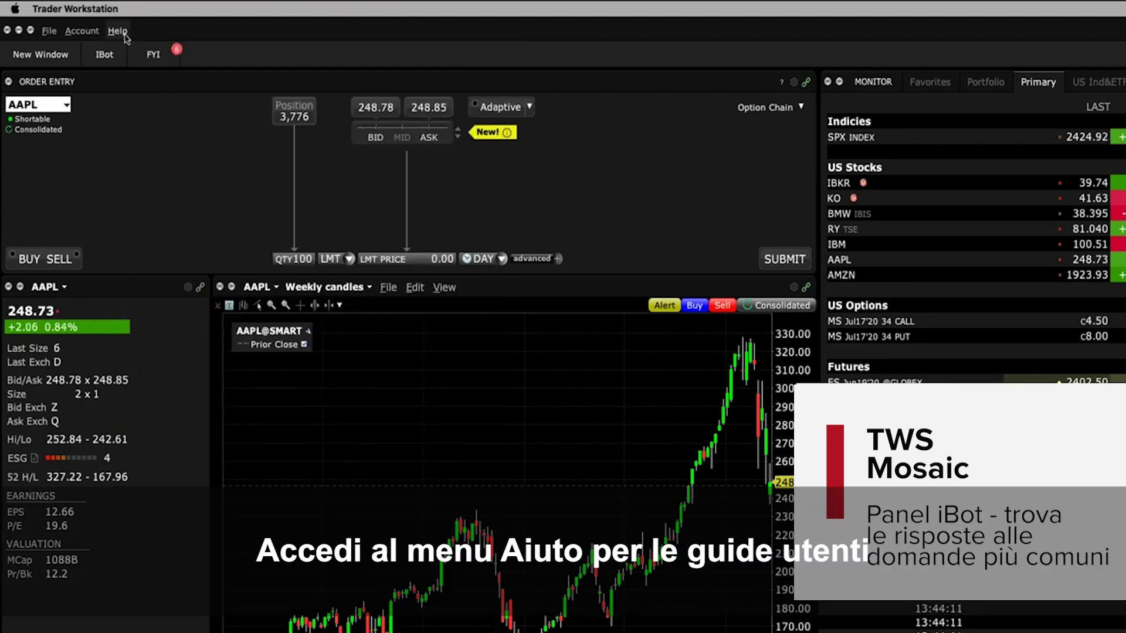
View the available help resources, including the list of guides and documentation
left_click(124, 36)
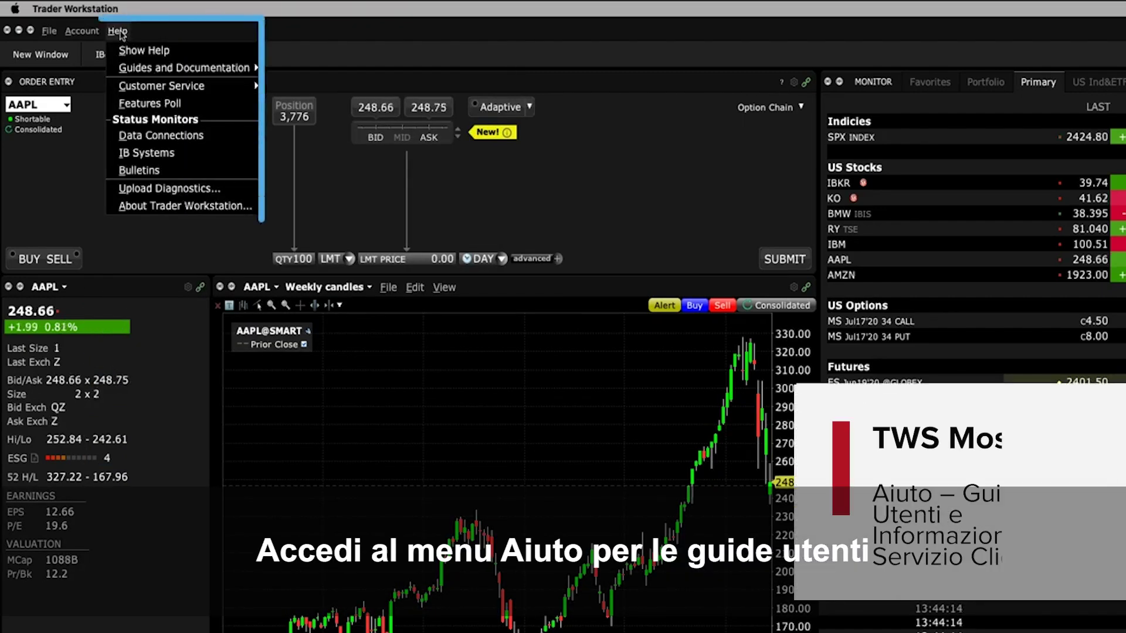
mouse_move(123, 69)
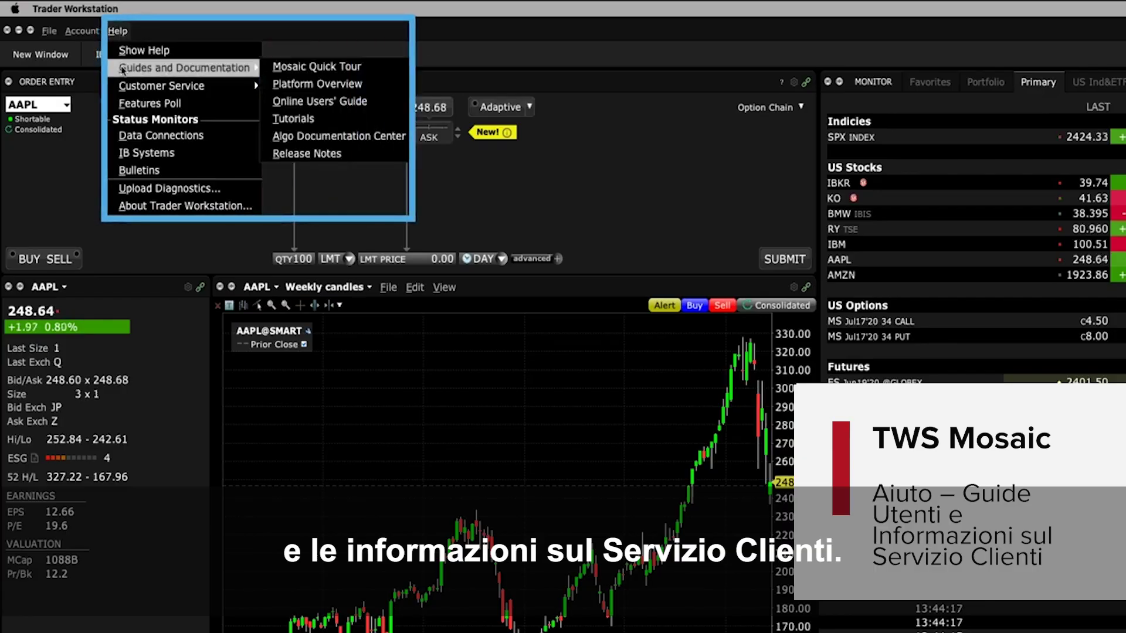